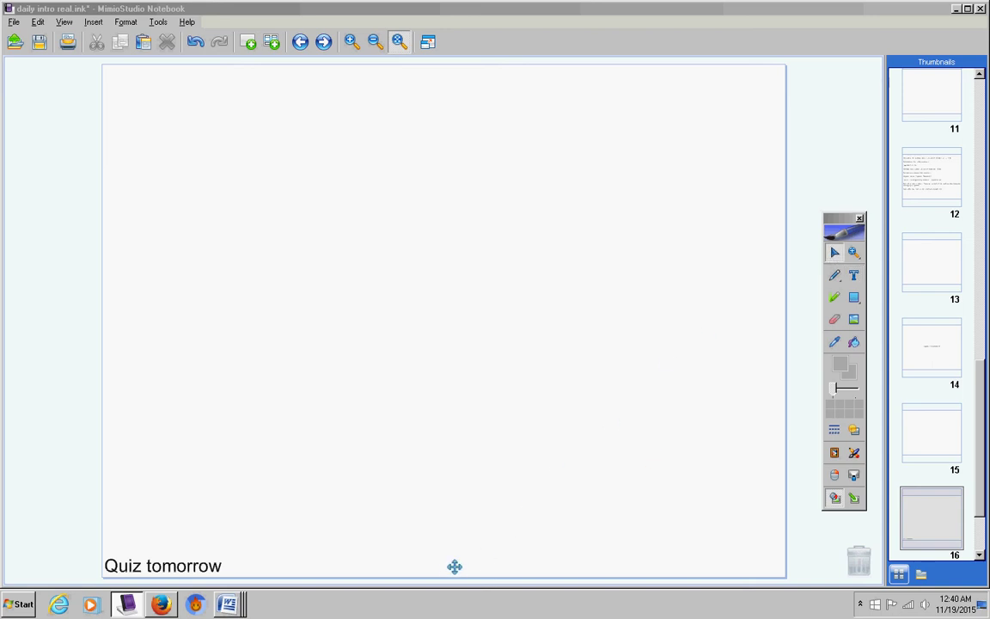
Step: Raise page 16's Quiz tomorrow box to reveal Nothing to turn in and Incompletes, then bring up Algebra 2 Incompletes
click(449, 568)
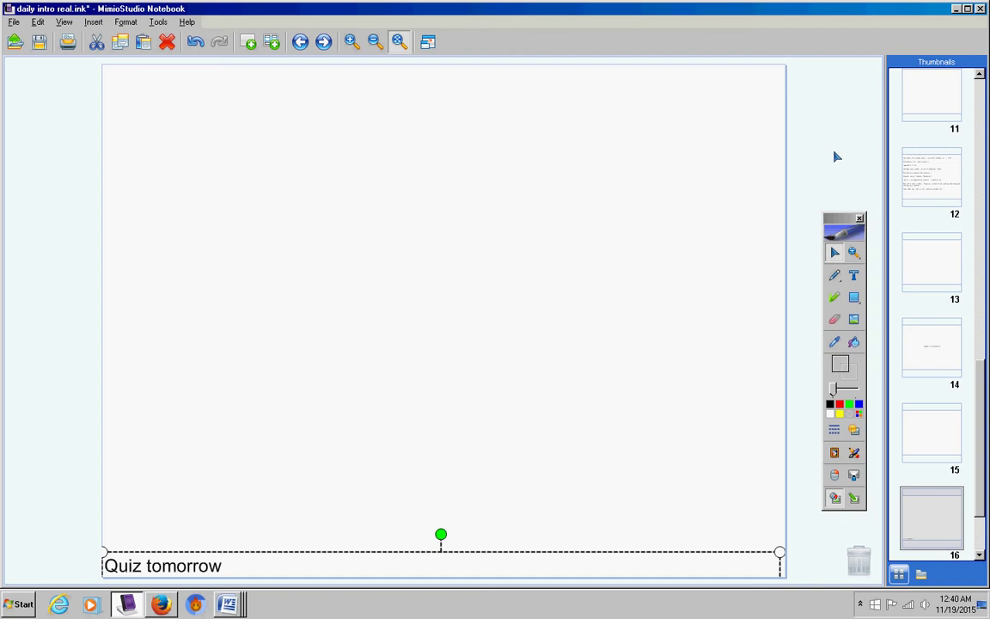
key(Up)
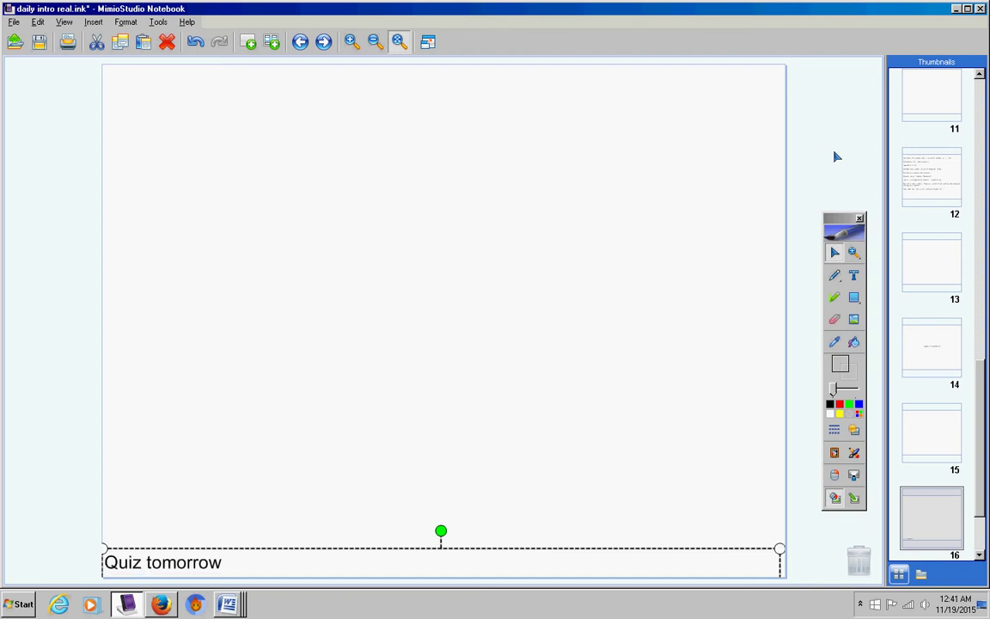
key(Up)
key(Up)
key(Up)
key(Up)
key(Up)
key(Up)
key(Up)
key(Up)
key(Up)
key(Up)
key(Up)
key(Up)
key(Up)
key(Up)
key(Up)
key(Up)
key(Up)
key(Up)
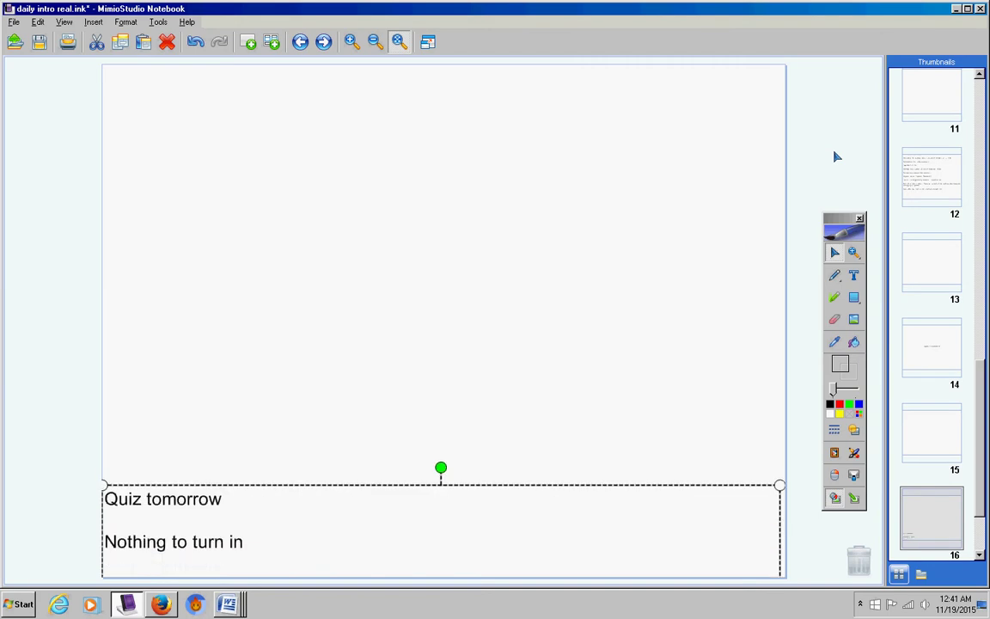
key(Up)
key(Up)
key(Up)
key(Up)
key(Up)
key(Up)
key(Up)
key(Up)
key(Up)
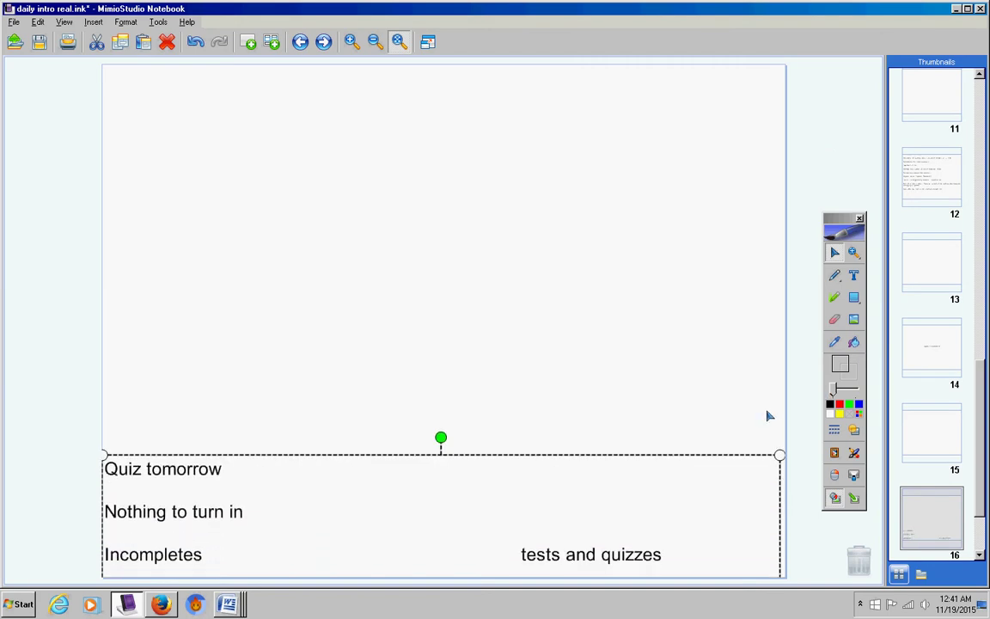
click(227, 605)
click(237, 571)
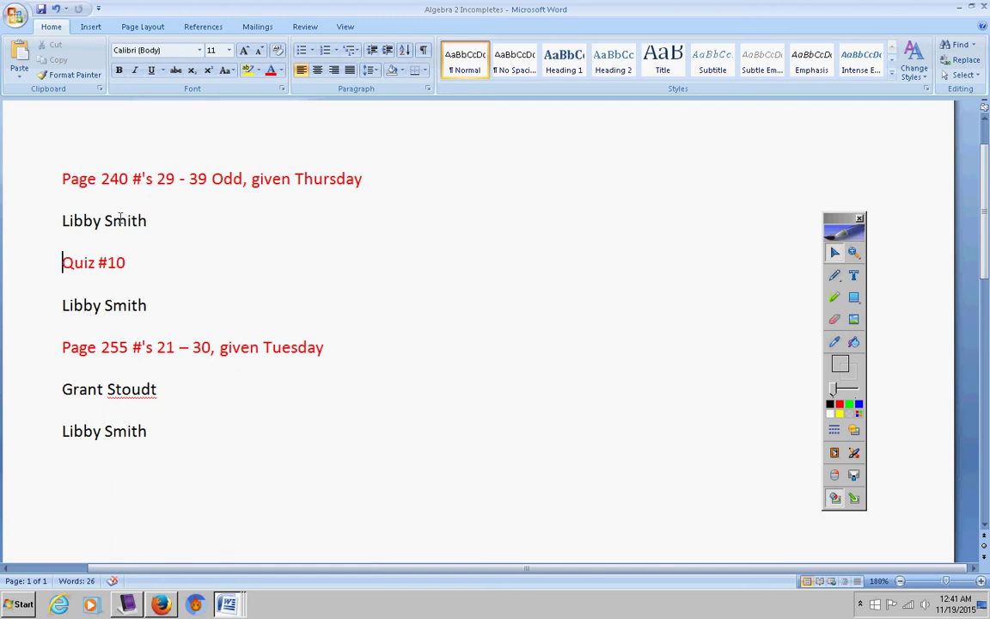
Step: Append ', by Friday' to the Quiz #10 line, save, and return to the notebook
click(212, 259)
text(, by Friday)
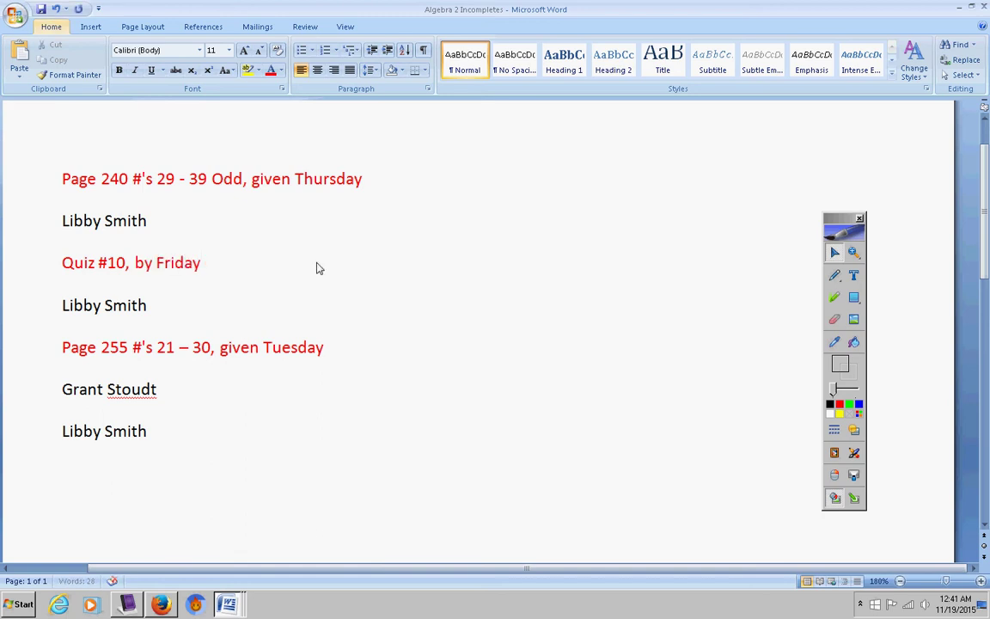
key(alt+f)
key(s)
key(alt+Tab)
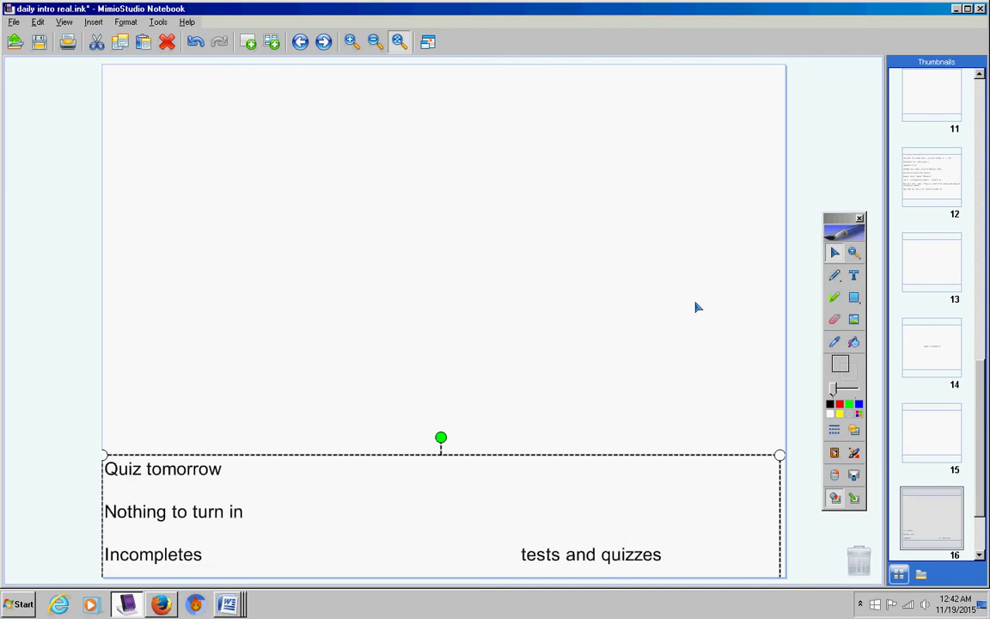
Step: Slide the announcement up through the homework lines and Page 262 problems to the help video title
key(Up)
key(Up)
key(Up)
key(Up)
key(Up)
key(Up)
key(Up)
key(Up)
key(Up)
key(Up)
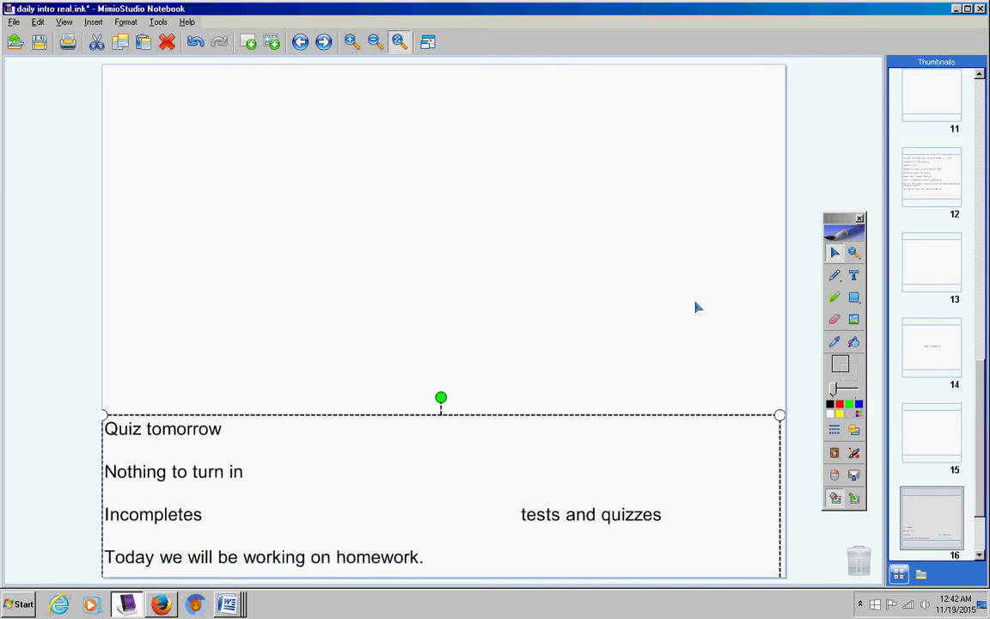
key(Up)
key(Up)
key(Up)
key(Up)
key(Up)
key(Up)
key(Up)
key(Up)
key(Up)
key(Up)
key(Up)
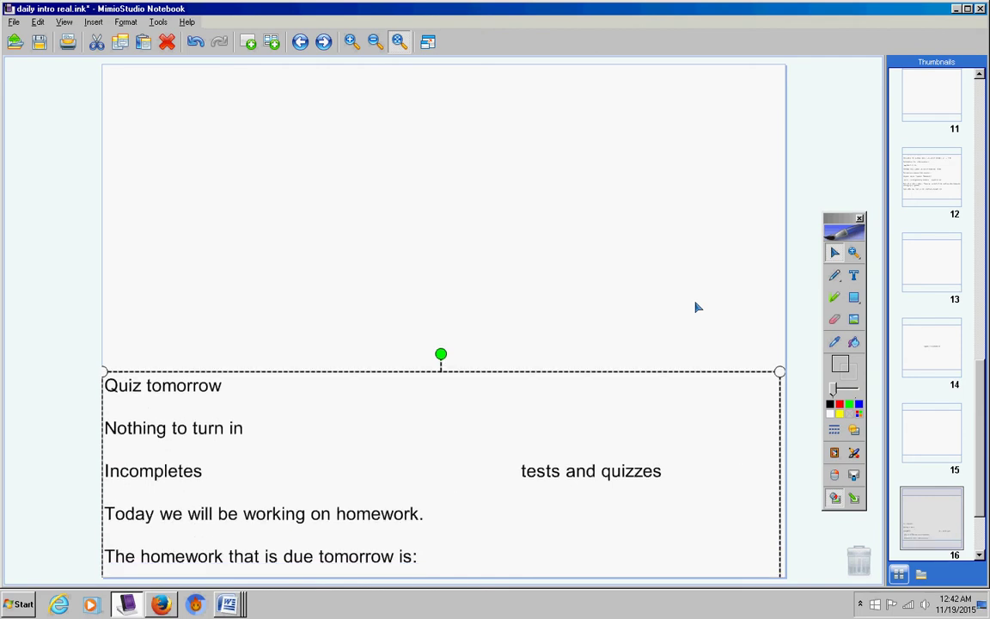
key(Up)
key(Up)
key(Up)
key(Up)
key(Up)
key(Up)
key(Up)
key(Up)
key(Up)
key(Up)
key(Up)
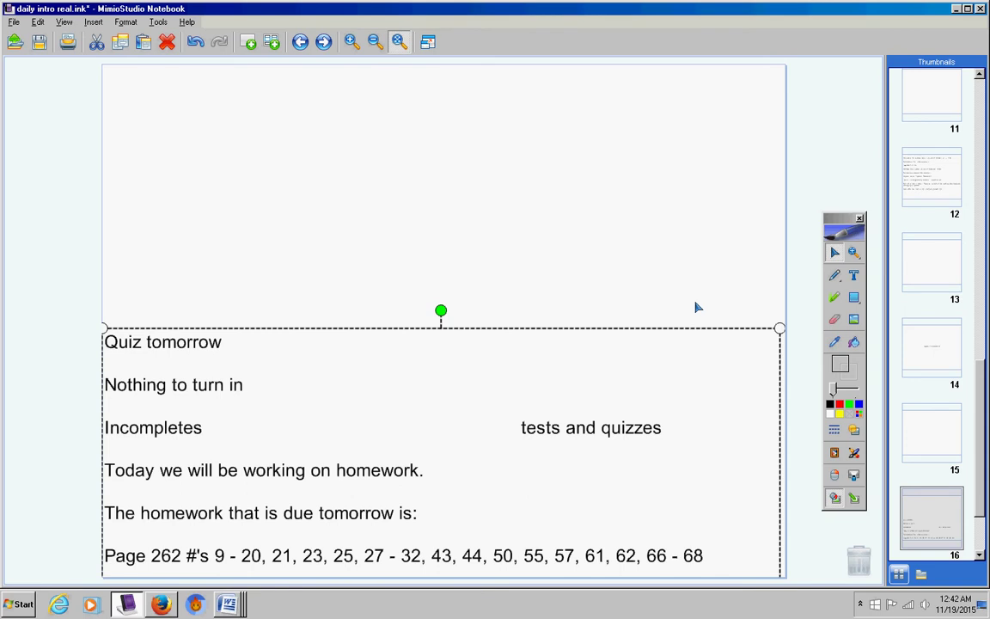
key(Up)
key(Up)
key(Up)
key(Up)
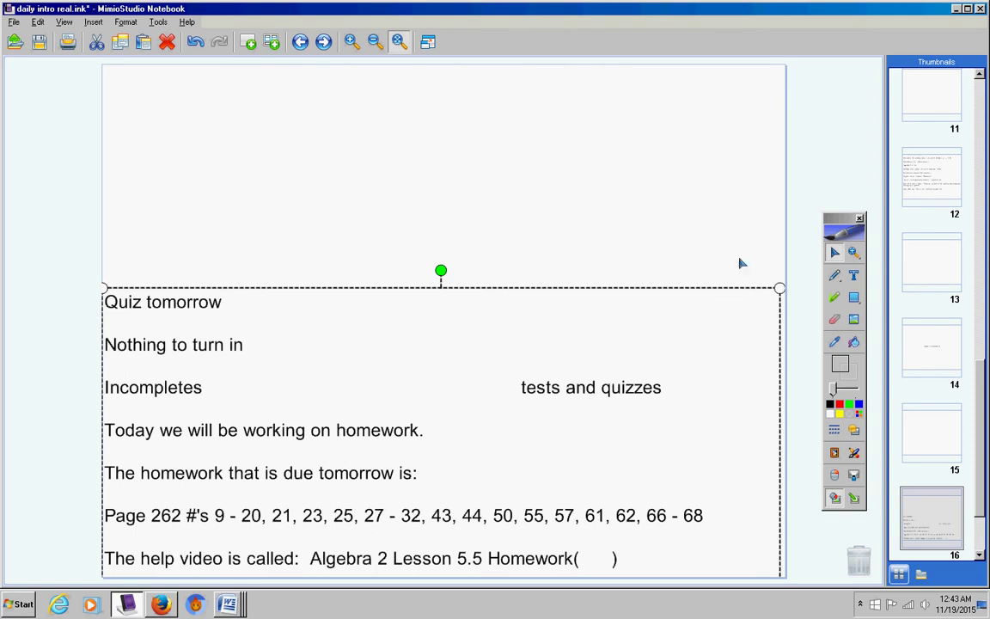
Step: Show the help video length 39:36 and scroll the announcement up to the quiz stats line
click(856, 460)
click(874, 414)
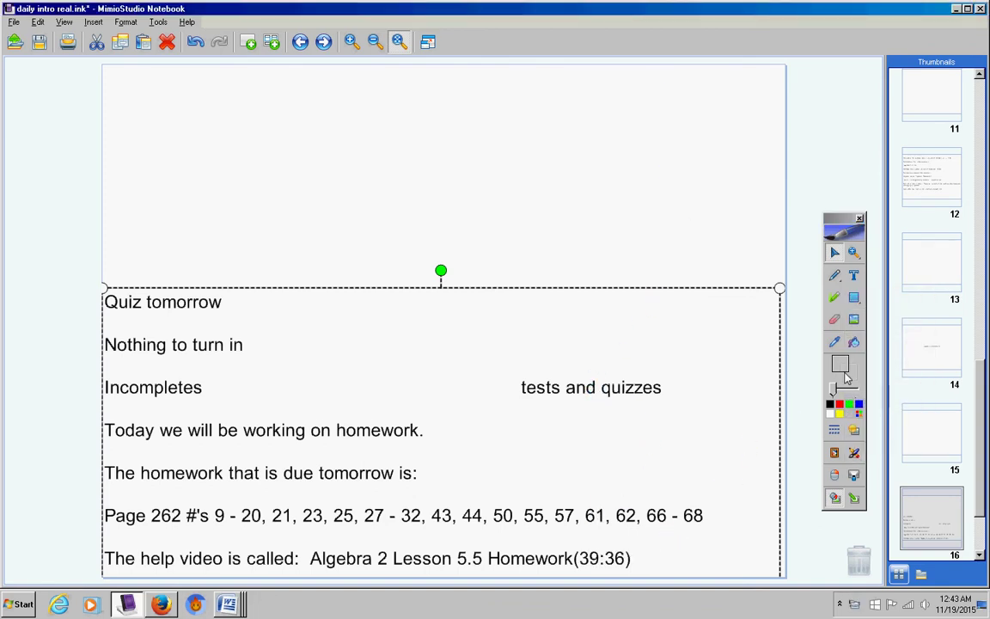
scroll(846, 376, down, 2)
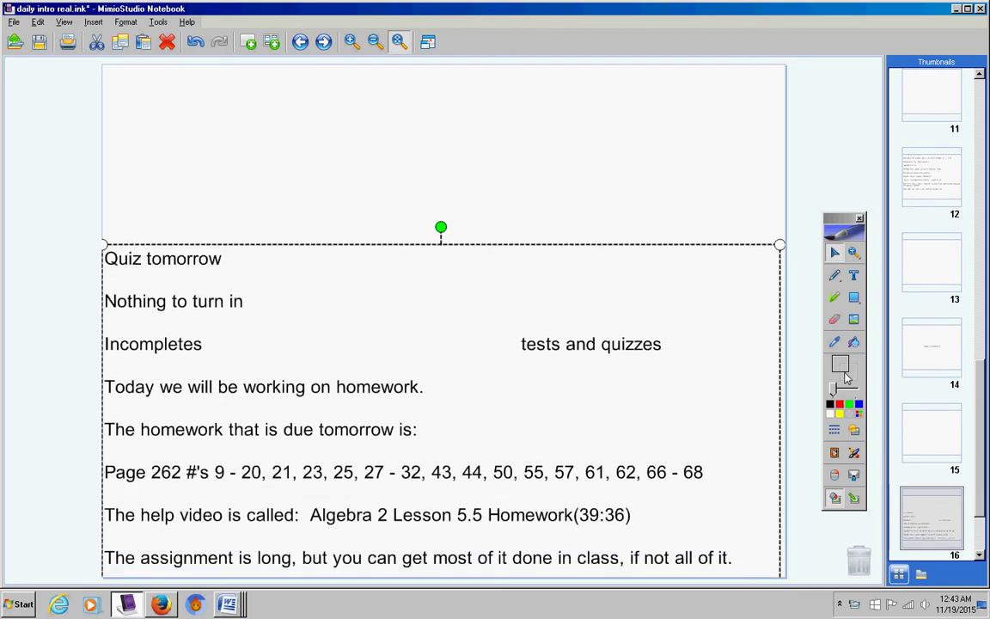
scroll(847, 375, down, 2)
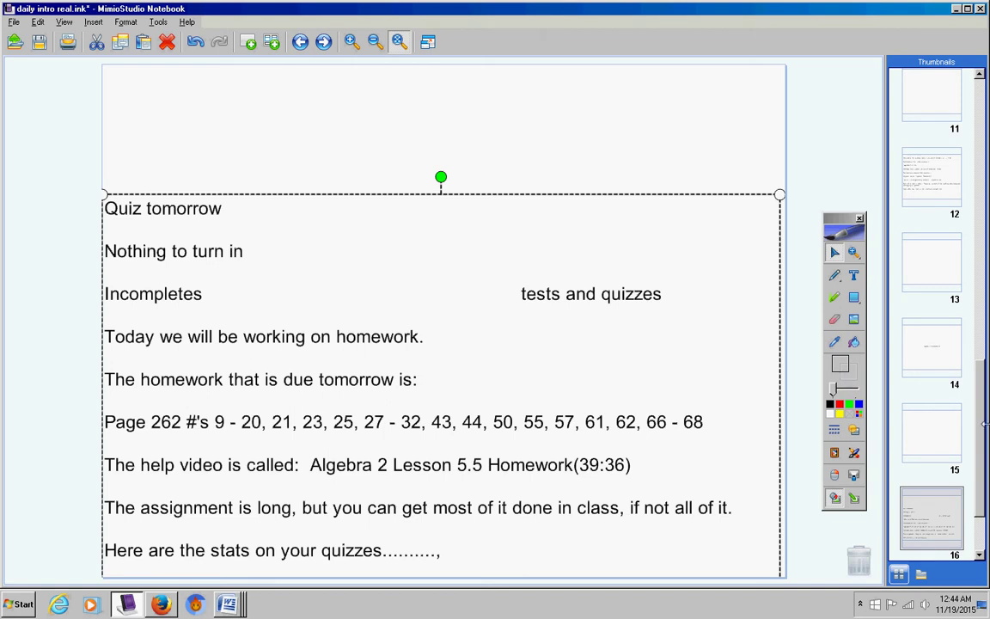
Step: Nudge the announcement up once more to show the CTS problem line
key(Up)
key(Up)
key(Up)
key(Up)
key(Up)
key(Up)
key(Up)
key(Up)
key(Up)
key(Up)
key(Up)
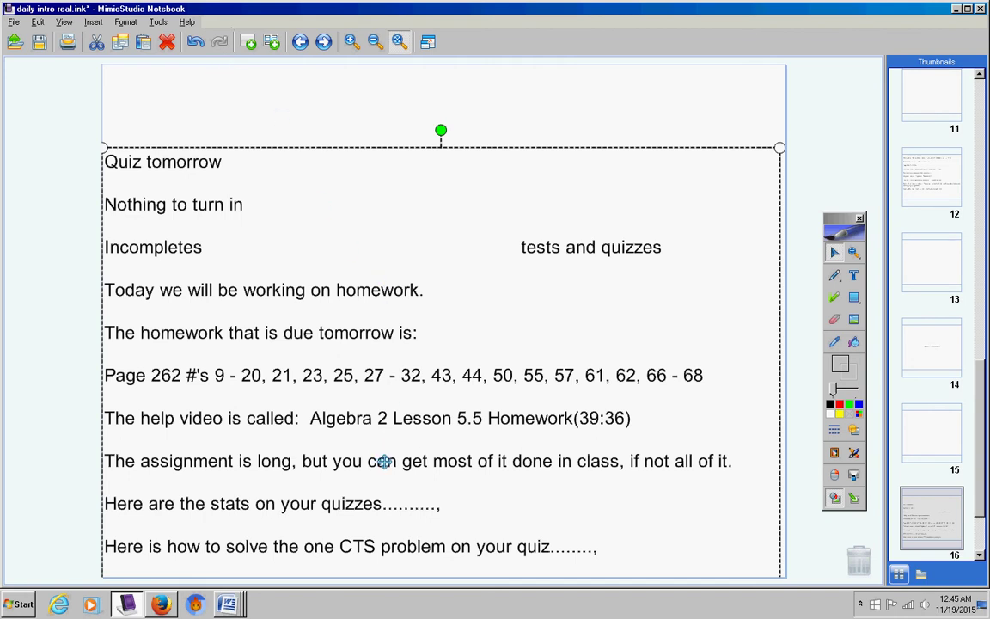
Step: Add a new page 17 and select the red pen
click(249, 42)
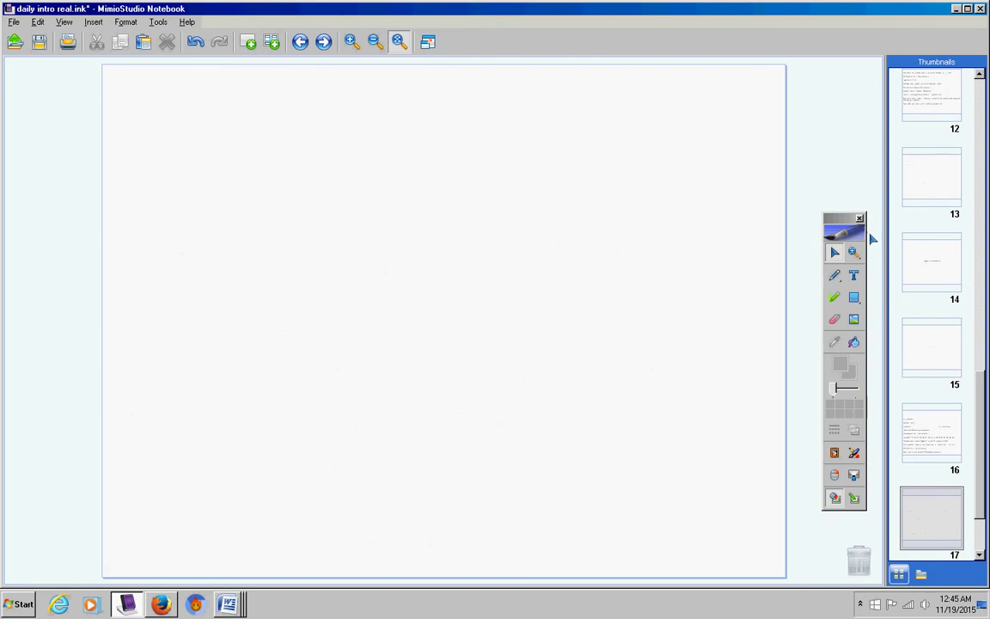
click(853, 275)
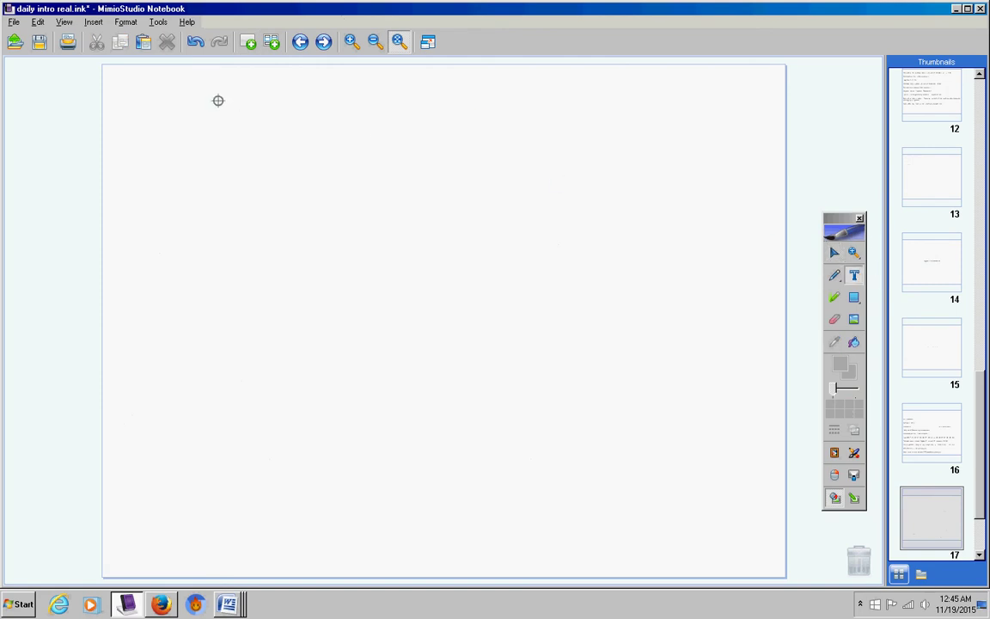
click(835, 275)
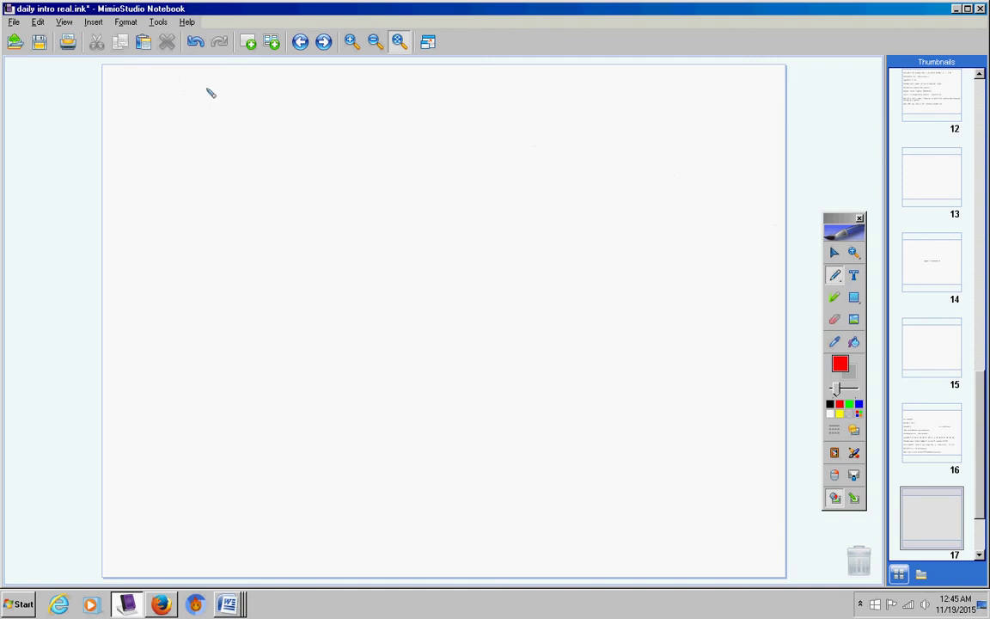
Step: Handwrite 3x² + 4x = 1, erasing the mistaken ending
mouse_move(155, 92)
mouse_down()
mouse_move(156, 113)
mouse_move(197, 121)
mouse_move(182, 119)
mouse_up()
mouse_move(199, 82)
mouse_down()
mouse_move(236, 113)
mouse_move(261, 112)
mouse_up()
mouse_move(274, 103)
mouse_down()
mouse_move(289, 116)
mouse_move(276, 117)
mouse_move(375, 110)
mouse_up()
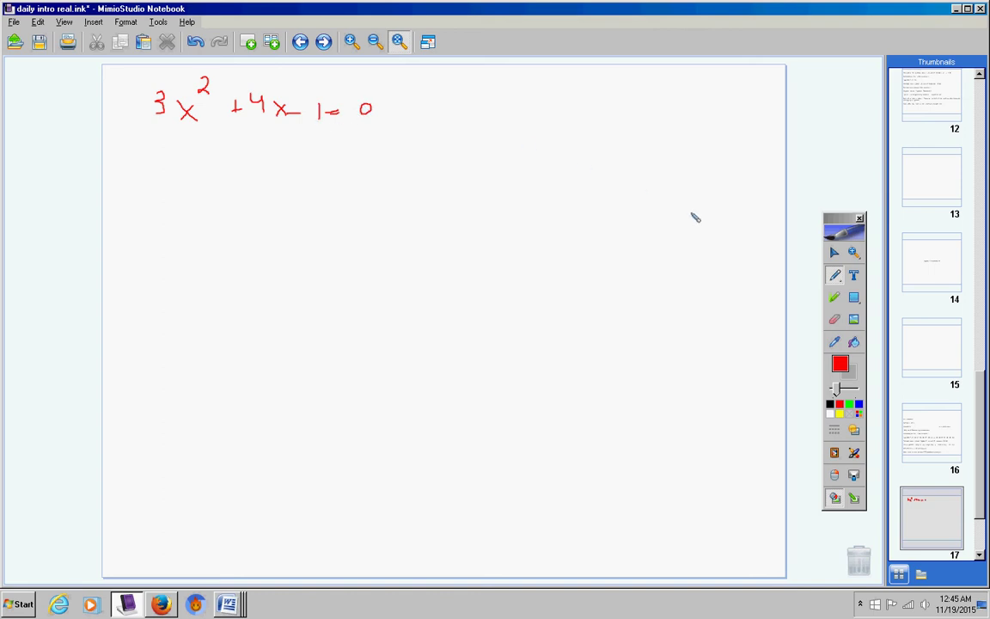
click(833, 319)
mouse_move(379, 103)
mouse_down()
mouse_move(411, 104)
mouse_move(378, 108)
mouse_up()
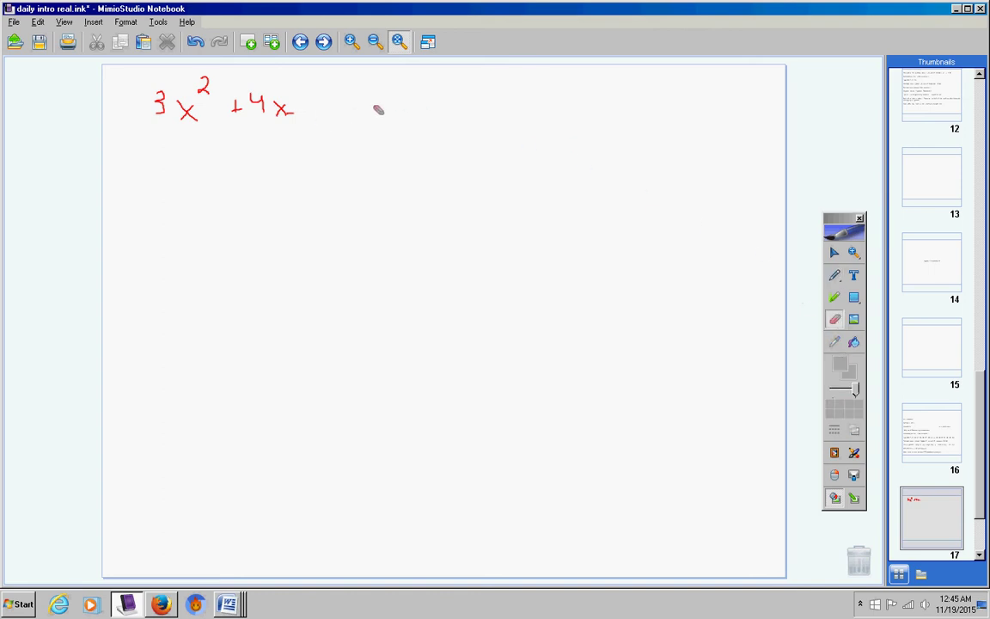
click(834, 275)
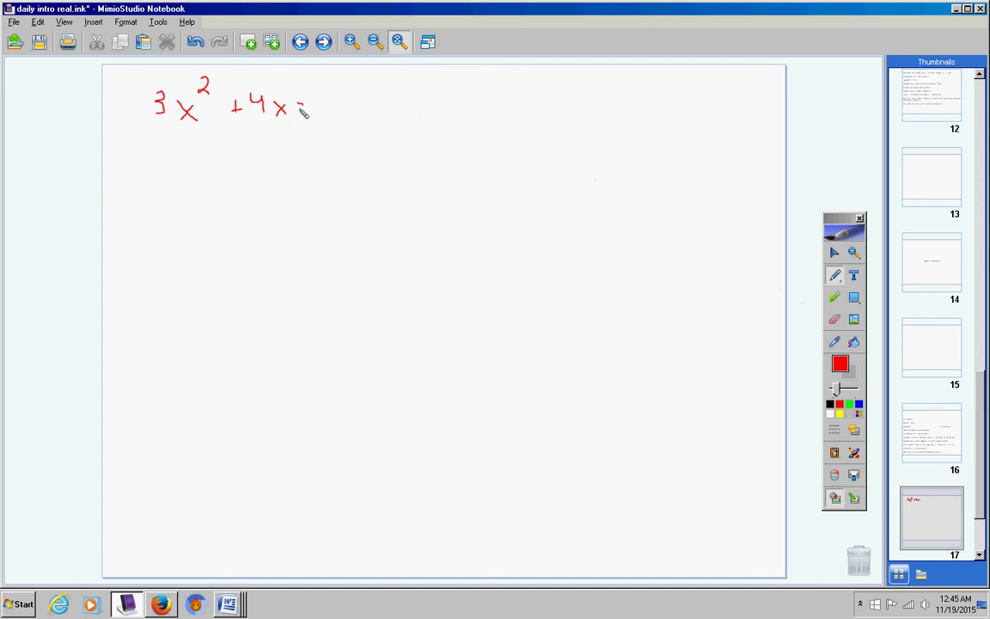
drag(295, 110, 325, 112)
Step: Write x² + 4/3x = 1/3 beneath it, undoing a stray stroke
mouse_move(150, 160)
mouse_down()
mouse_move(168, 176)
mouse_move(155, 179)
mouse_move(171, 160)
mouse_move(214, 174)
mouse_up()
mouse_move(246, 142)
mouse_down()
mouse_move(258, 166)
mouse_move(247, 181)
mouse_move(283, 178)
mouse_up()
drag(315, 146, 316, 161)
mouse_move(310, 165)
mouse_down()
mouse_move(326, 166)
mouse_move(311, 189)
mouse_up()
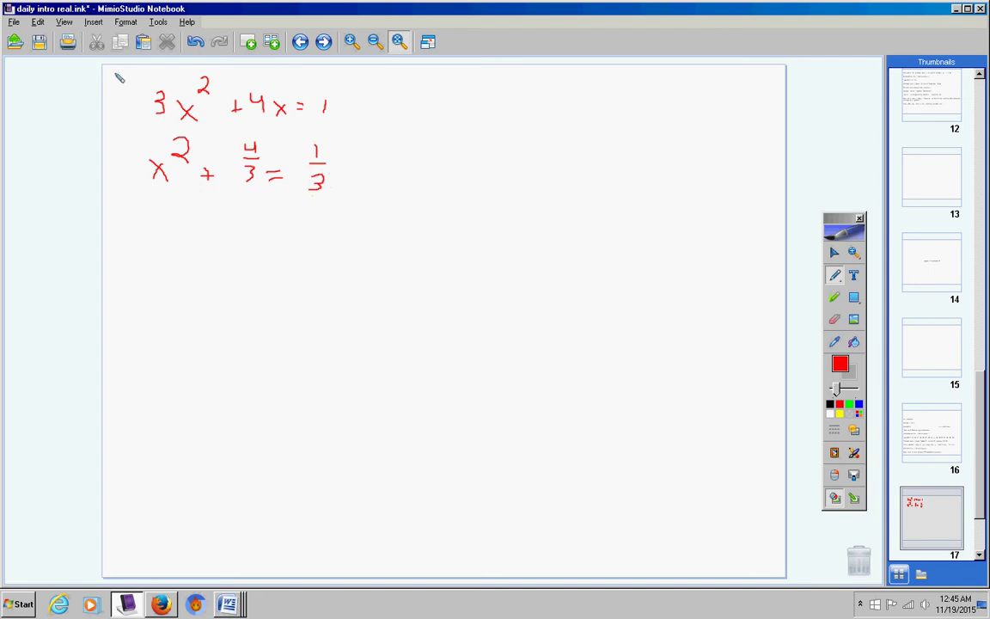
drag(122, 81, 143, 97)
click(195, 41)
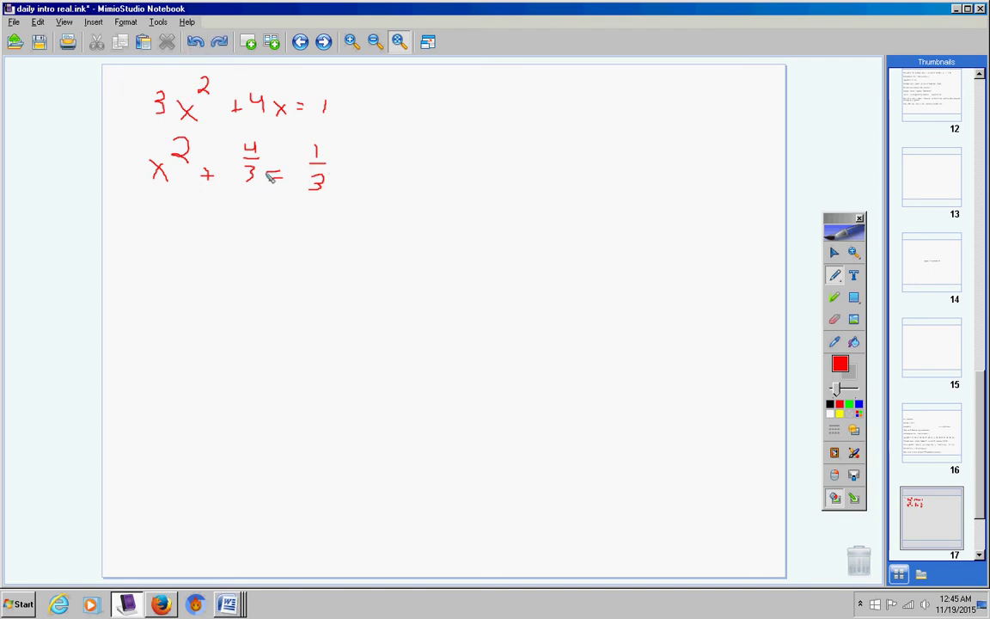
mouse_move(249, 165)
mouse_down()
mouse_move(261, 180)
mouse_move(251, 181)
mouse_up()
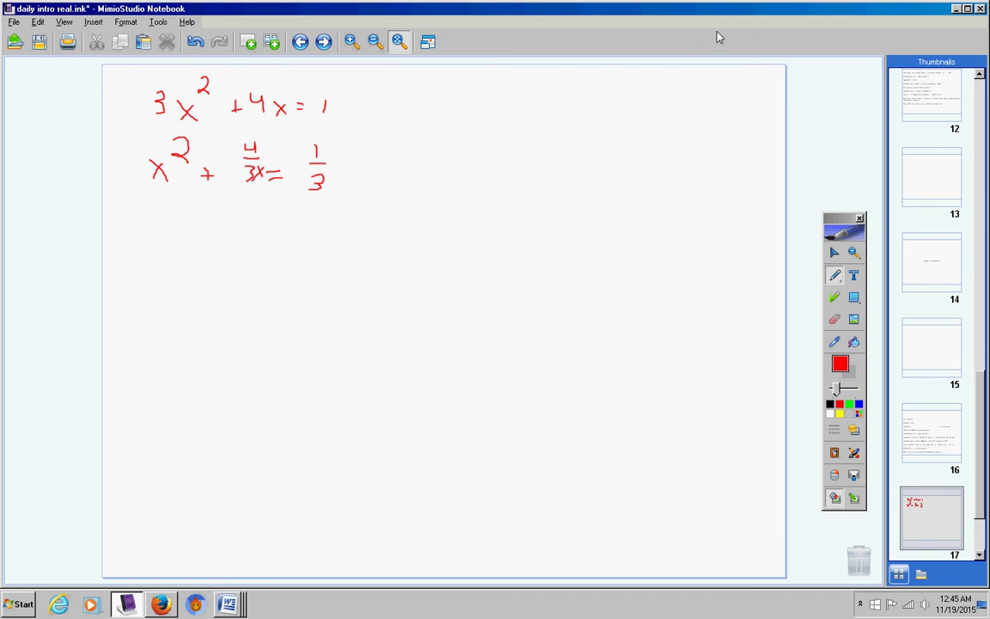
Step: Write the side work 4/3 · 1/2 = 2/3 and 4/9 at the top right
mouse_move(565, 94)
mouse_down()
mouse_move(578, 115)
mouse_move(569, 144)
mouse_up()
mouse_move(626, 98)
mouse_down()
mouse_move(639, 146)
mouse_move(660, 128)
mouse_move(697, 122)
mouse_move(707, 131)
mouse_move(698, 153)
mouse_up()
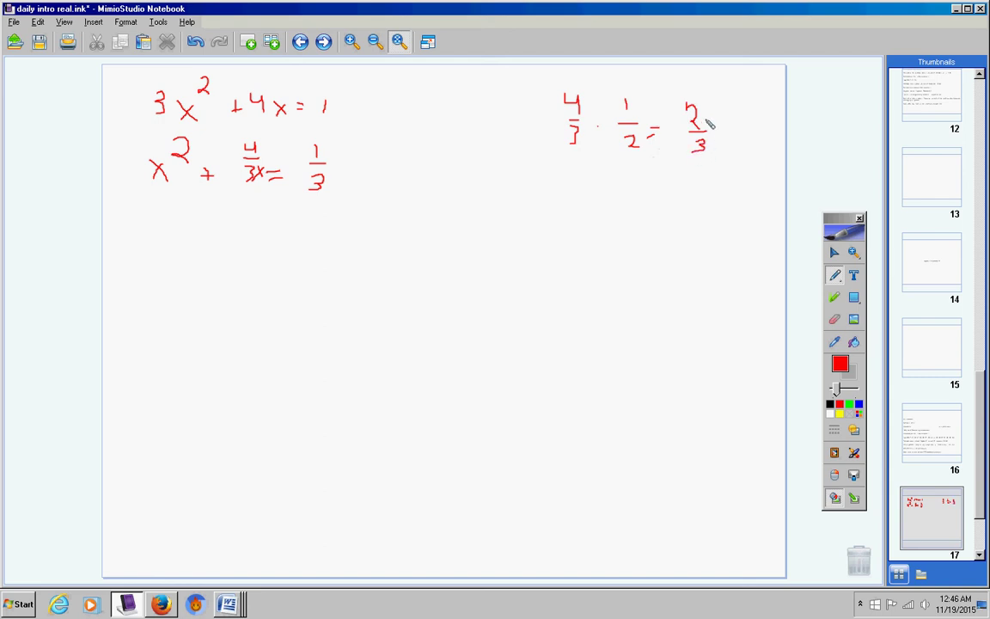
drag(760, 109, 770, 158)
Step: Add 4/9 to both sides, writing x² + 4/3x + 4/9 = 7/9
mouse_move(142, 229)
mouse_down()
mouse_move(153, 246)
mouse_move(166, 220)
mouse_move(177, 242)
mouse_move(204, 220)
mouse_move(205, 244)
mouse_move(248, 235)
mouse_up()
drag(242, 239, 274, 226)
mouse_move(264, 231)
mouse_down()
mouse_move(280, 229)
mouse_move(269, 243)
mouse_move(275, 252)
mouse_move(309, 235)
mouse_up()
drag(303, 241, 309, 241)
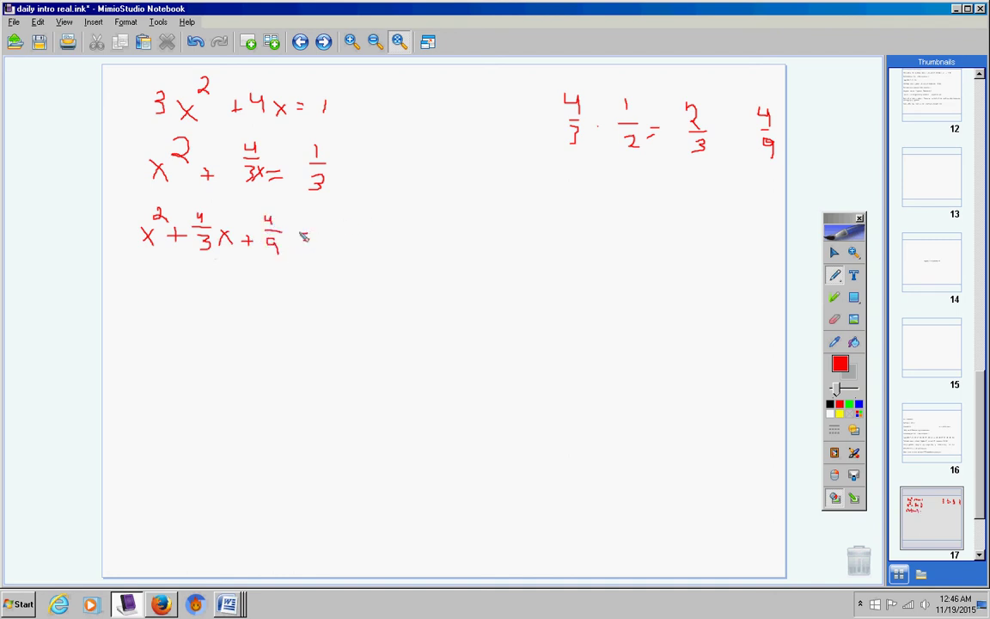
mouse_move(344, 165)
mouse_down()
mouse_move(345, 177)
mouse_move(376, 166)
mouse_move(373, 200)
mouse_up()
mouse_move(329, 218)
mouse_down()
mouse_move(327, 232)
mouse_move(350, 232)
mouse_move(334, 250)
mouse_move(339, 264)
mouse_up()
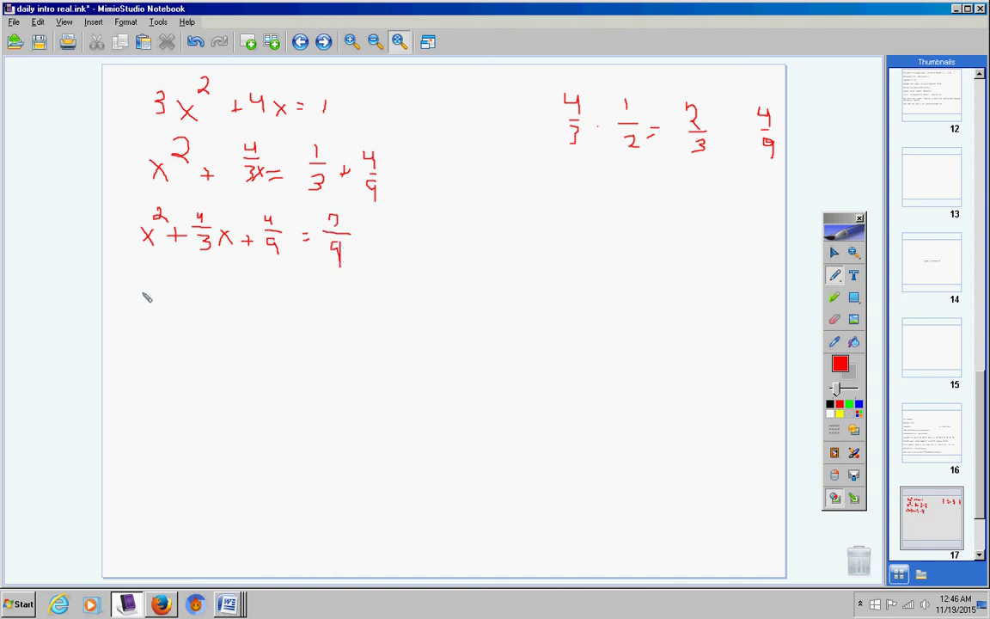
Step: Start the factored line (x)(x) = 7/9 below
drag(126, 296, 129, 326)
mouse_move(201, 300)
mouse_down()
mouse_move(204, 336)
mouse_move(222, 327)
mouse_up()
mouse_move(300, 298)
mouse_down()
mouse_move(304, 327)
mouse_move(338, 308)
mouse_move(363, 318)
mouse_move(354, 343)
mouse_up()
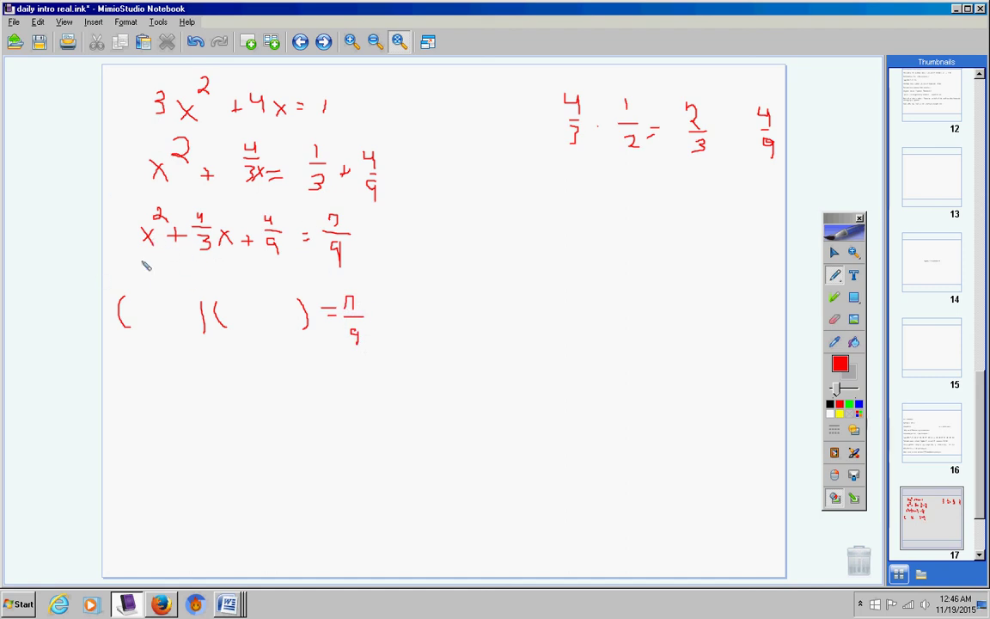
mouse_move(128, 301)
mouse_down()
mouse_move(138, 320)
mouse_move(126, 321)
mouse_up()
Step: Fill in +2/3 in both factors of the factored line
mouse_move(225, 312)
mouse_down()
mouse_move(252, 325)
mouse_move(227, 328)
mouse_up()
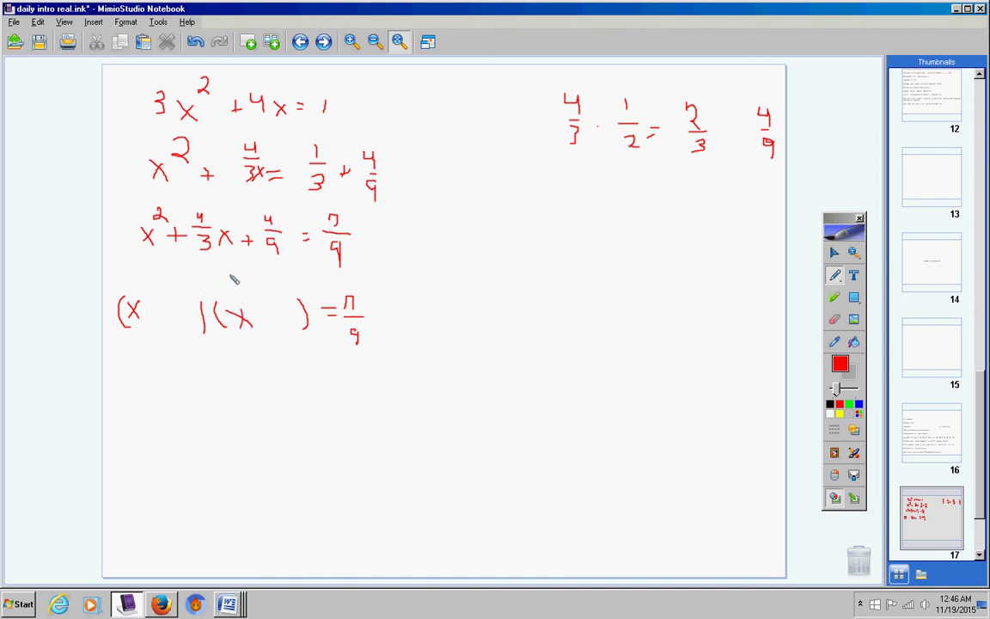
mouse_move(178, 301)
mouse_down()
mouse_move(188, 312)
mouse_move(183, 331)
mouse_up()
drag(275, 304, 283, 325)
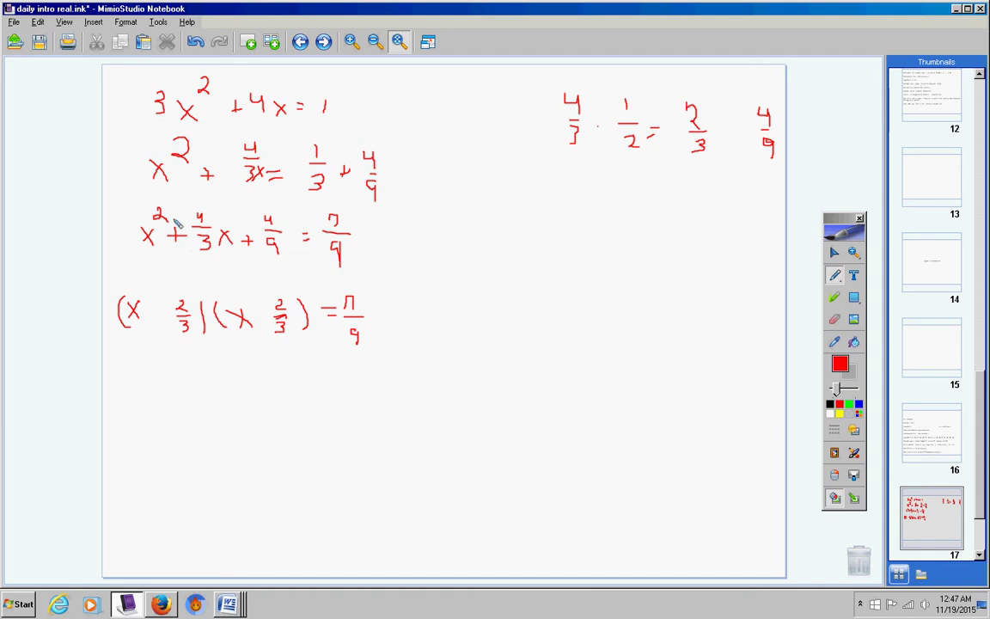
mouse_move(158, 314)
mouse_down()
mouse_move(160, 324)
mouse_move(165, 316)
mouse_up()
drag(257, 314, 264, 315)
Step: Erase the duplicate factor, make it (x + 2/3)² = 7/9, and draw a root sign
click(835, 319)
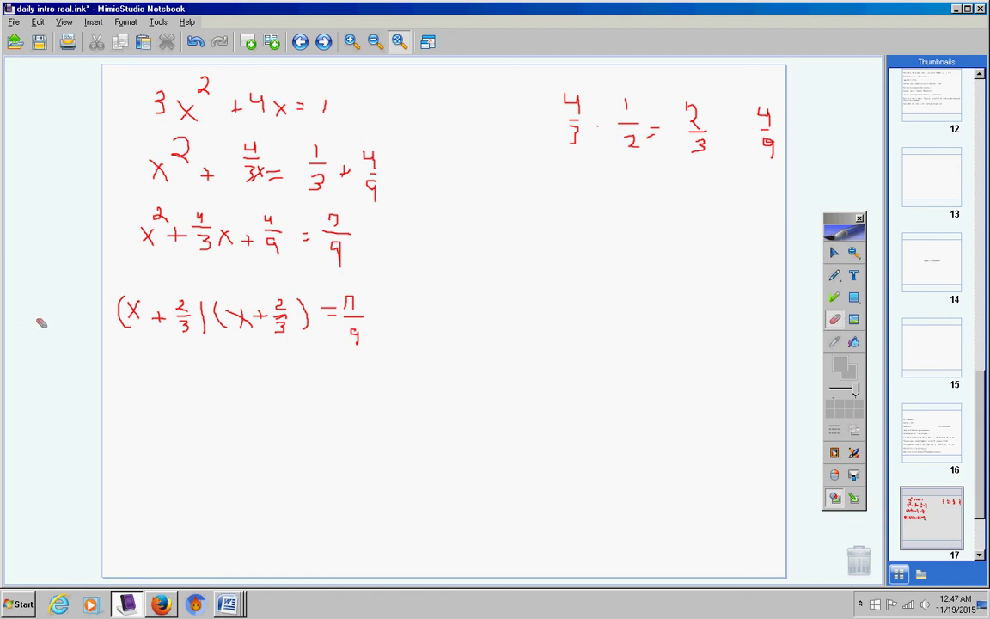
mouse_move(43, 324)
mouse_down()
mouse_move(104, 305)
mouse_move(174, 304)
mouse_up()
click(835, 275)
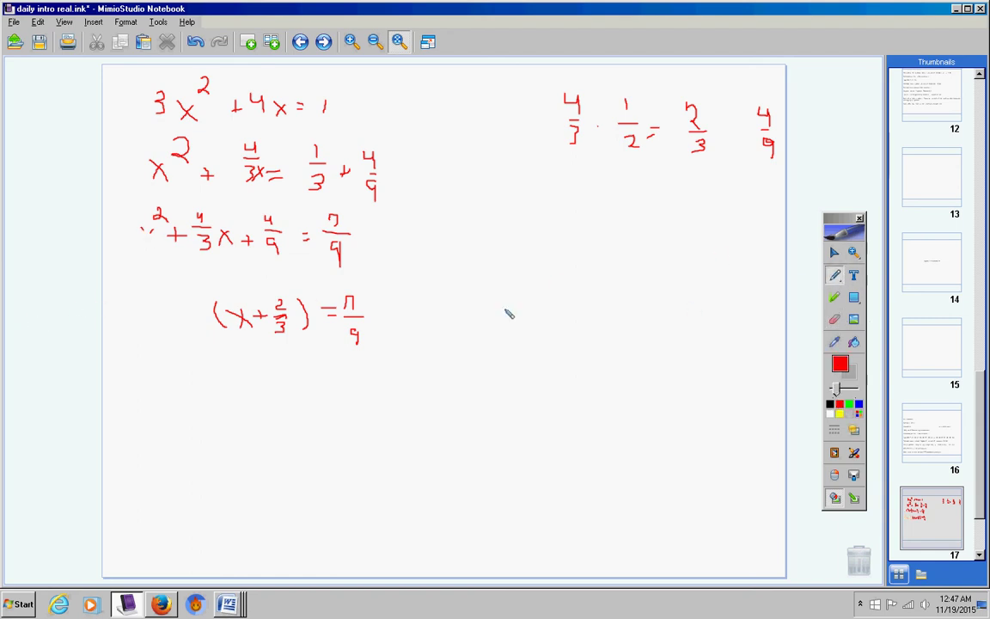
drag(302, 290, 311, 301)
drag(153, 227, 140, 242)
drag(223, 302, 248, 336)
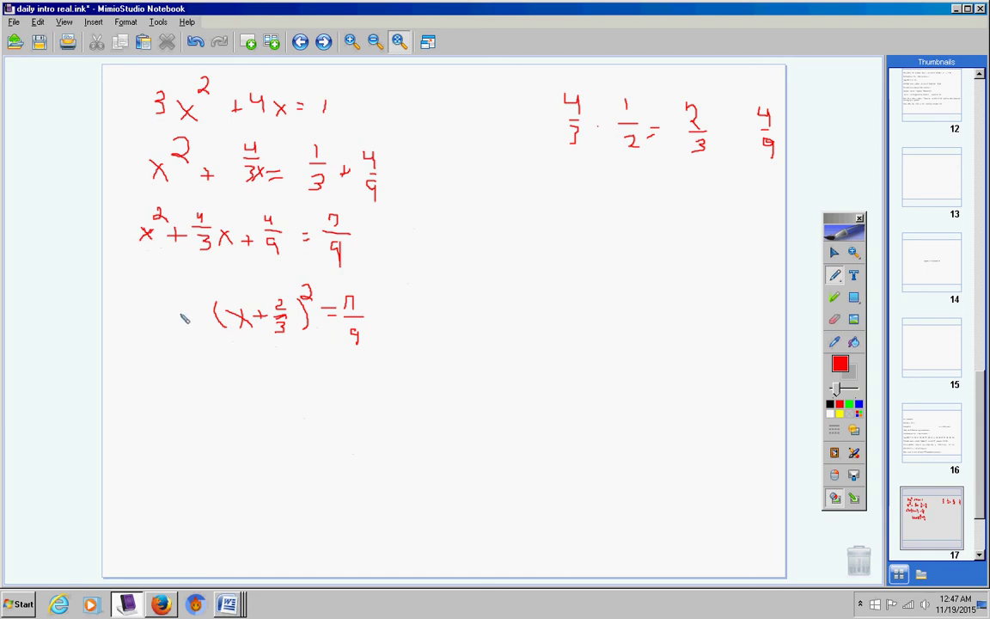
mouse_move(182, 318)
mouse_down()
mouse_move(190, 330)
mouse_move(273, 274)
mouse_move(299, 274)
mouse_move(303, 294)
mouse_move(301, 283)
mouse_move(202, 288)
mouse_move(182, 327)
mouse_move(295, 341)
mouse_up()
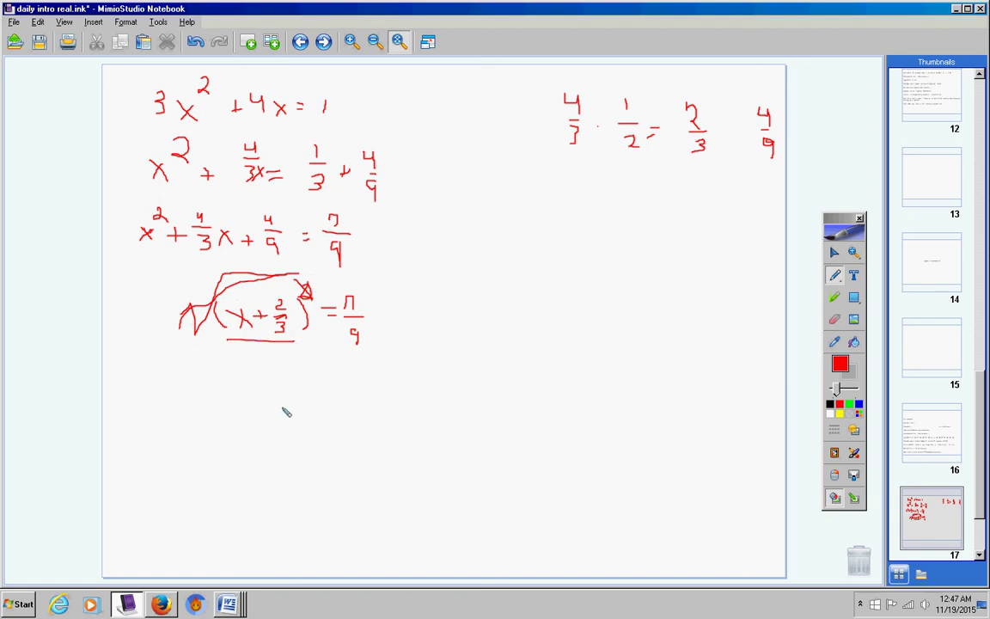
Step: Write x + 2/3 = ±√(7/9), then x = ±√(7/9) − 2/3 below
mouse_move(217, 411)
mouse_down()
mouse_move(249, 448)
mouse_move(228, 436)
mouse_move(273, 445)
mouse_move(314, 419)
mouse_move(342, 422)
mouse_move(328, 454)
mouse_move(388, 433)
mouse_move(417, 444)
mouse_move(476, 398)
mouse_move(474, 440)
mouse_up()
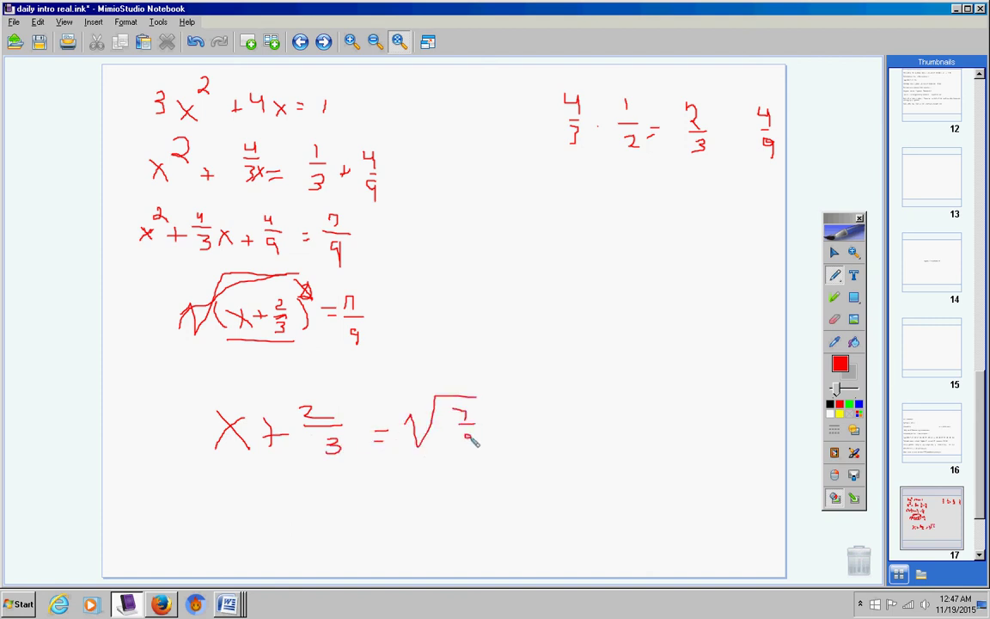
drag(396, 412, 403, 430)
mouse_move(252, 496)
mouse_down()
mouse_move(257, 531)
mouse_move(267, 503)
mouse_move(289, 527)
mouse_move(320, 499)
mouse_move(360, 541)
mouse_move(414, 486)
mouse_move(401, 543)
mouse_up()
mouse_move(436, 513)
mouse_down()
mouse_move(484, 506)
mouse_move(509, 531)
mouse_move(498, 548)
mouse_move(506, 563)
mouse_move(473, 560)
mouse_up()
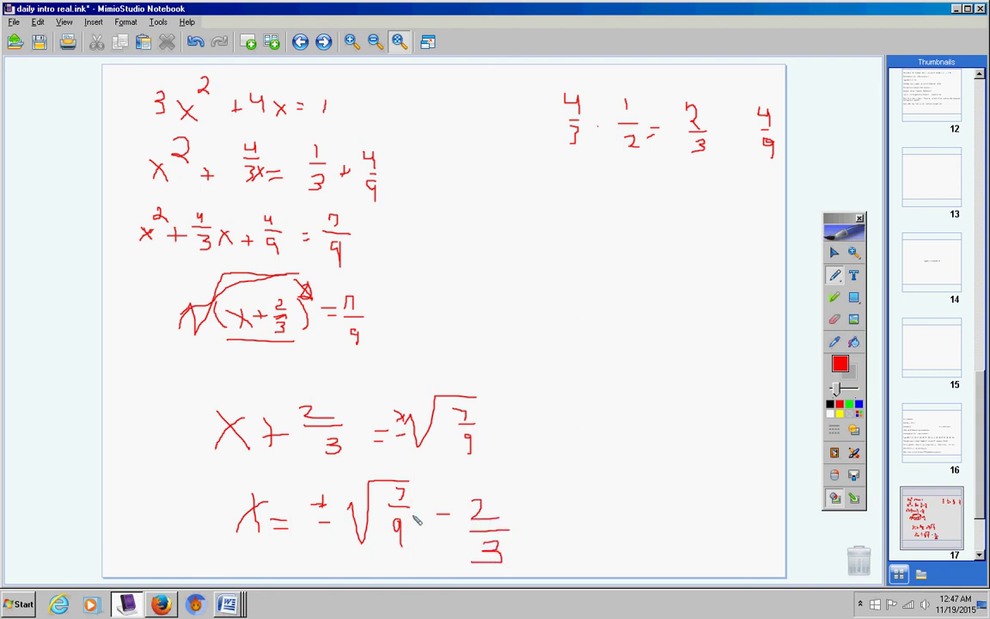
Step: Simplify √7/√9 at the right by crossing out √9 and writing 3
mouse_move(551, 209)
mouse_down()
mouse_move(592, 195)
mouse_move(585, 220)
mouse_move(599, 231)
mouse_up()
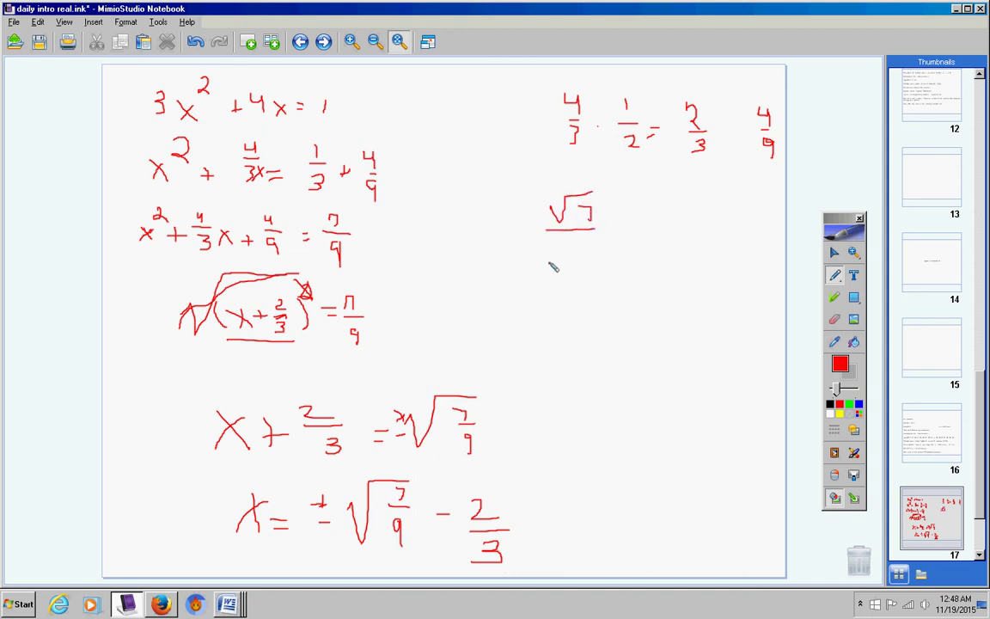
mouse_move(550, 262)
mouse_down()
mouse_move(612, 247)
mouse_move(608, 280)
mouse_up()
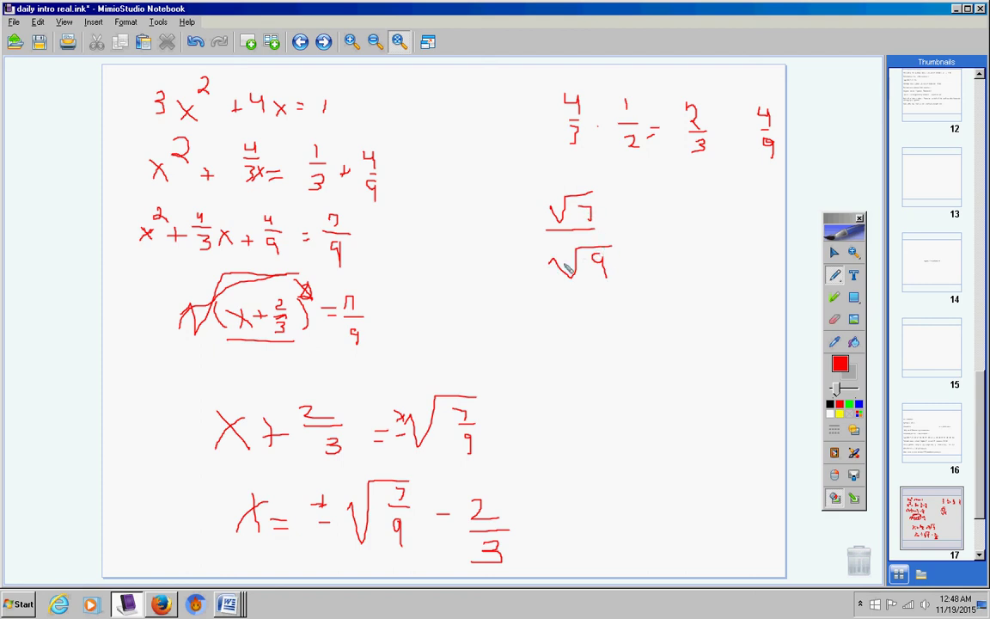
mouse_move(597, 252)
mouse_down()
mouse_move(613, 261)
mouse_move(612, 252)
mouse_up()
drag(597, 289, 599, 313)
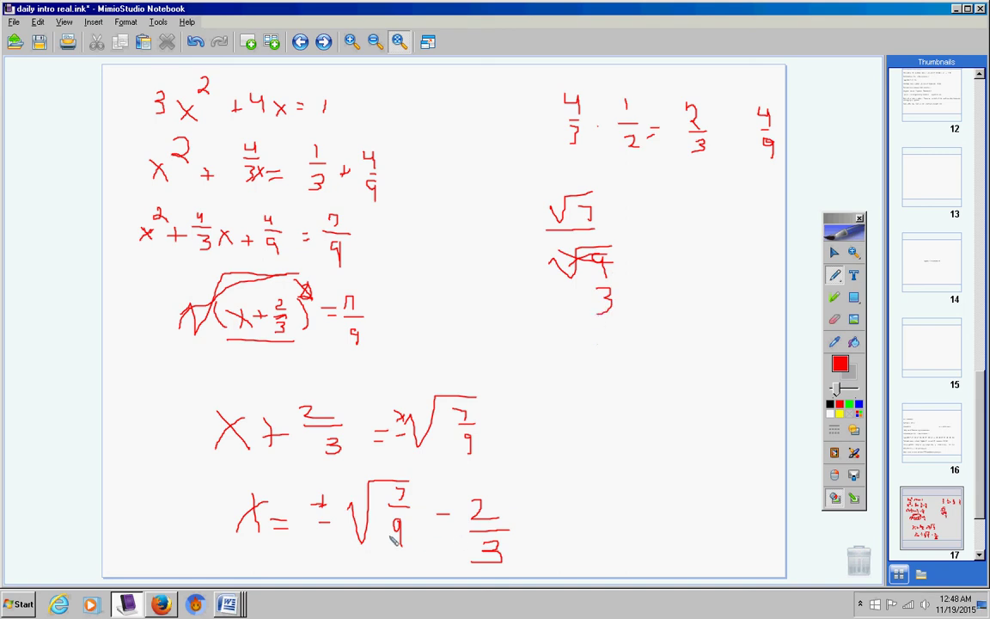
Step: Write the final answer X = ±√7/3 − 2/3
mouse_move(568, 407)
mouse_down()
mouse_move(587, 443)
mouse_move(570, 444)
mouse_move(605, 425)
mouse_up()
mouse_move(593, 434)
mouse_down()
mouse_move(667, 379)
mouse_move(686, 412)
mouse_move(664, 442)
mouse_up()
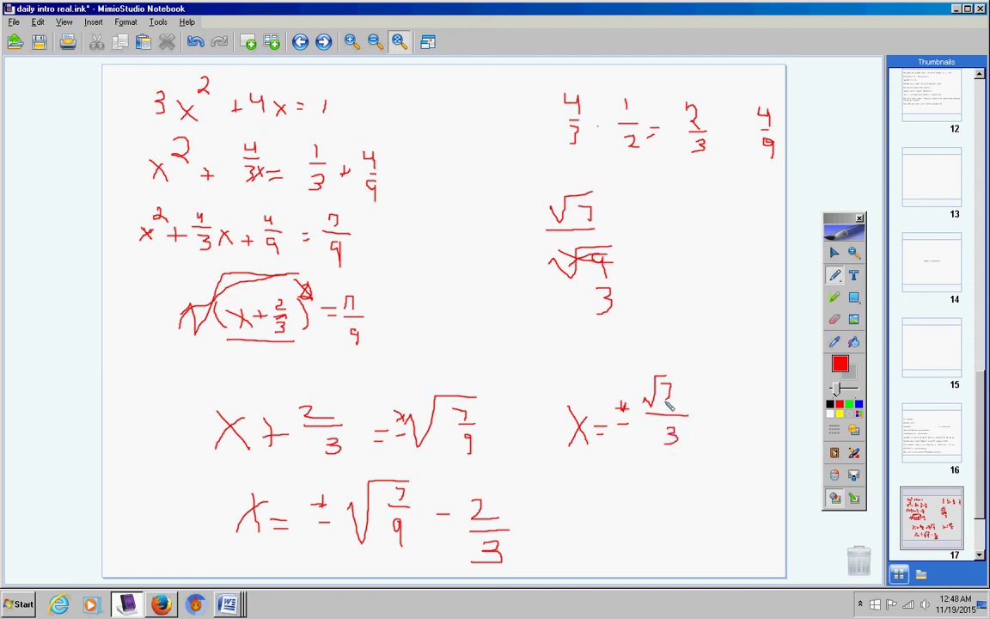
mouse_move(699, 412)
mouse_down()
mouse_move(756, 394)
mouse_move(761, 401)
mouse_move(738, 438)
mouse_up()
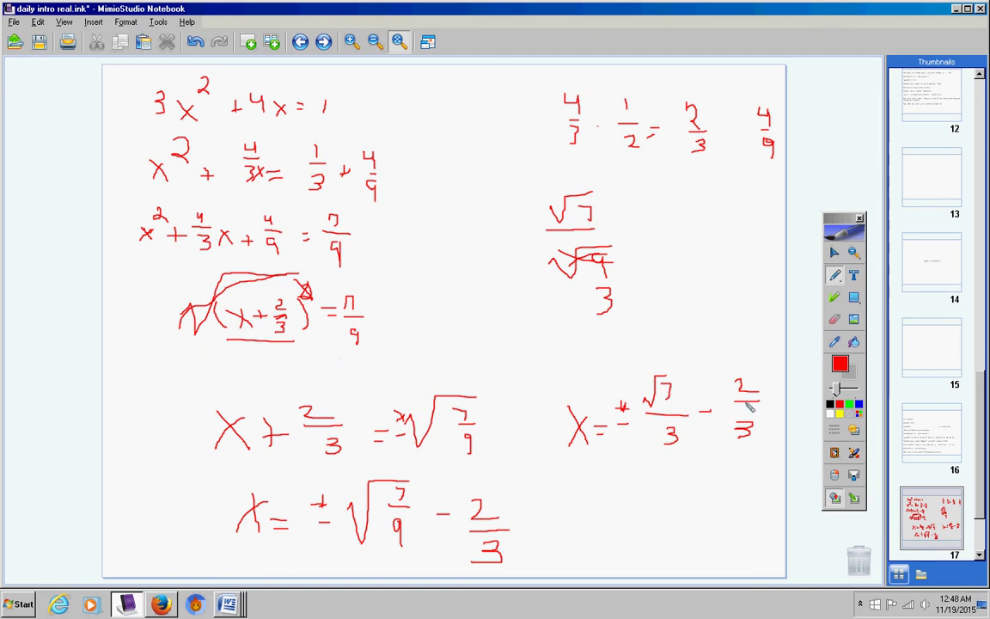
Step: Go to page 16 and raise its announcement text to reveal 'Now, let's talk about your quizzes tomorrow'
click(921, 432)
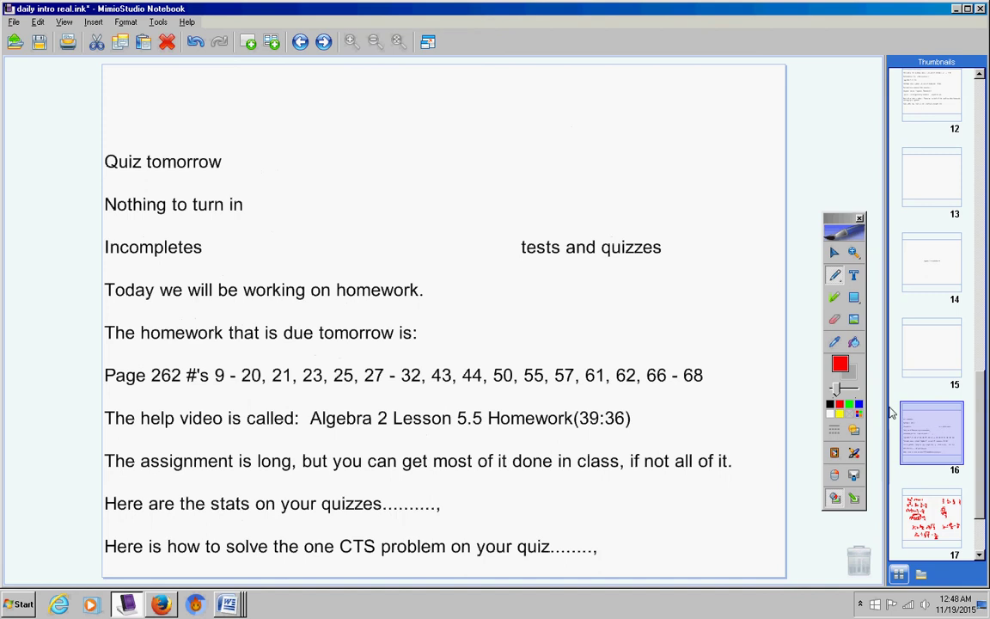
click(661, 243)
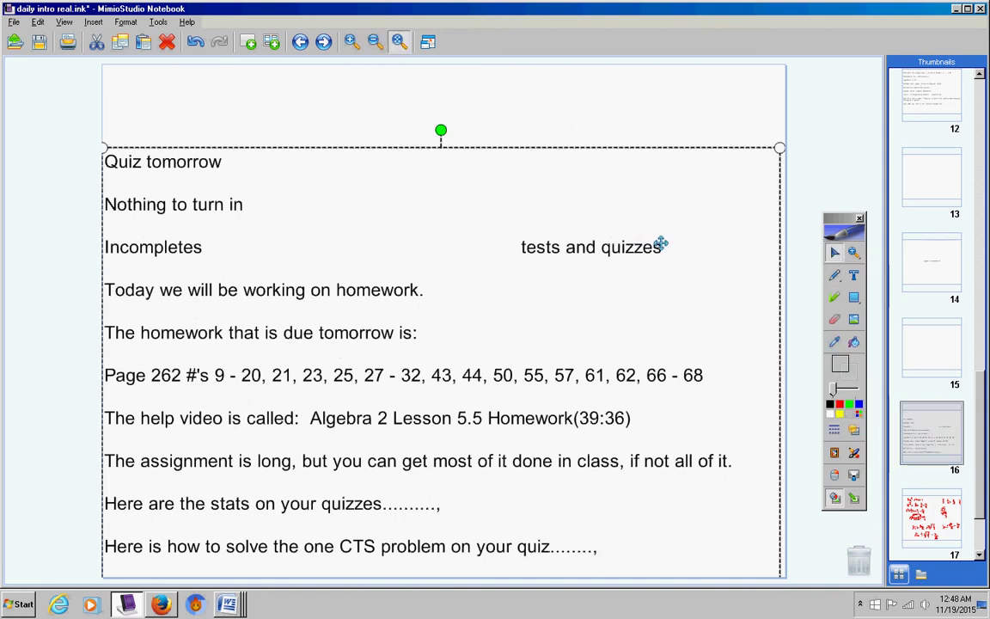
key(Up)
key(Up)
key(Up)
key(Up)
key(Up)
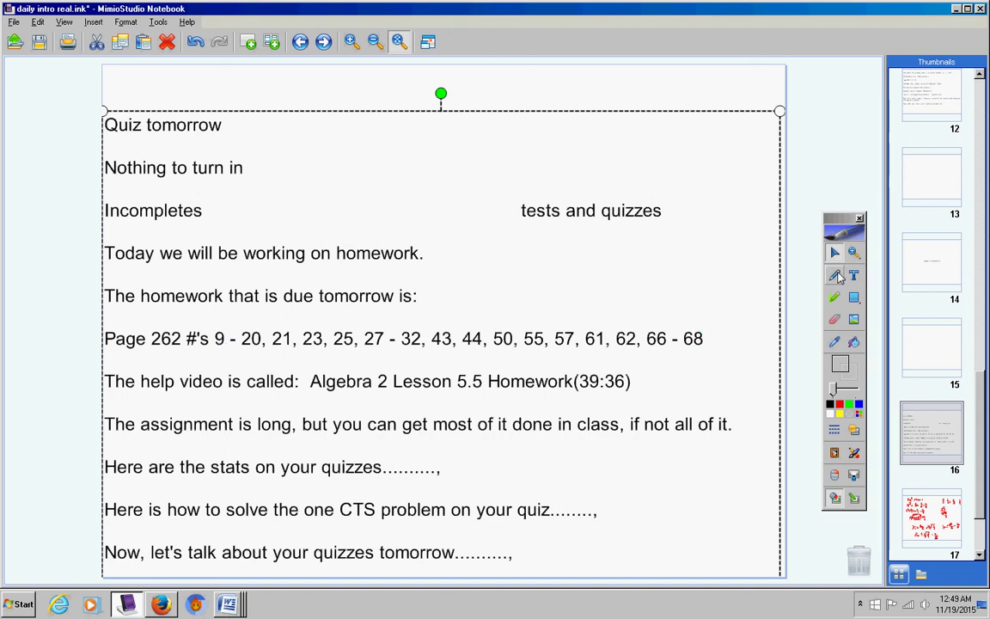
click(838, 275)
mouse_move(451, 329)
mouse_down()
mouse_move(262, 330)
mouse_move(679, 359)
mouse_move(693, 329)
mouse_move(387, 331)
mouse_up()
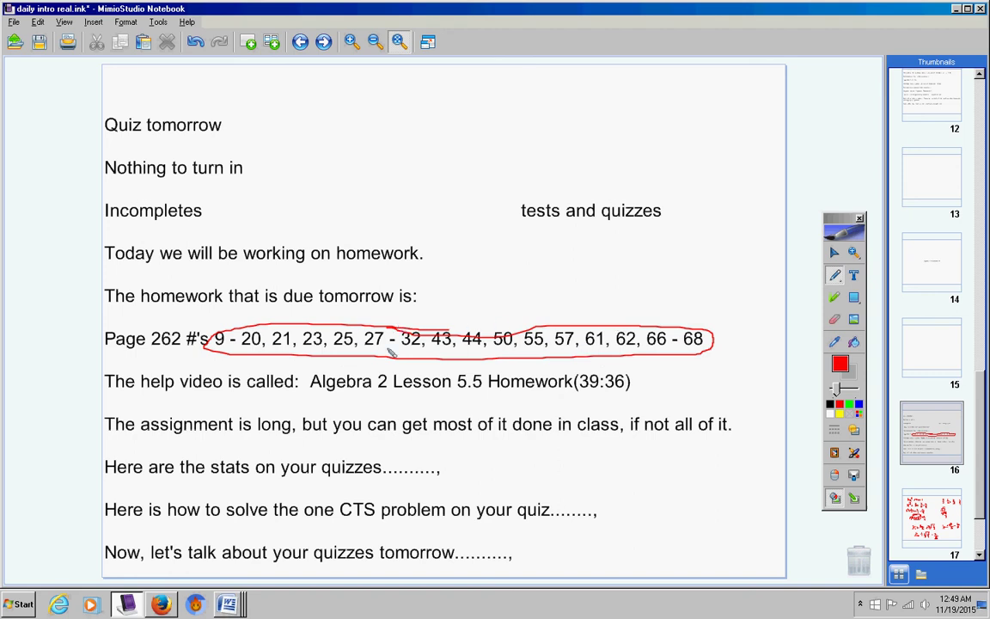
click(197, 44)
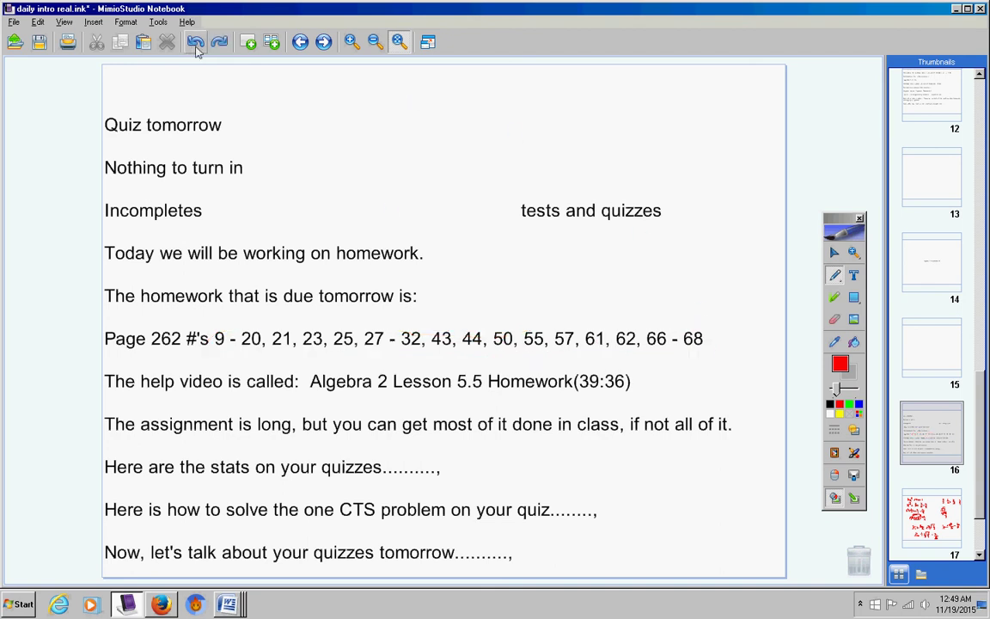
click(835, 253)
Step: Nudge the announcement text up to show the test corrections and 'easy day intelligently' lines
click(651, 159)
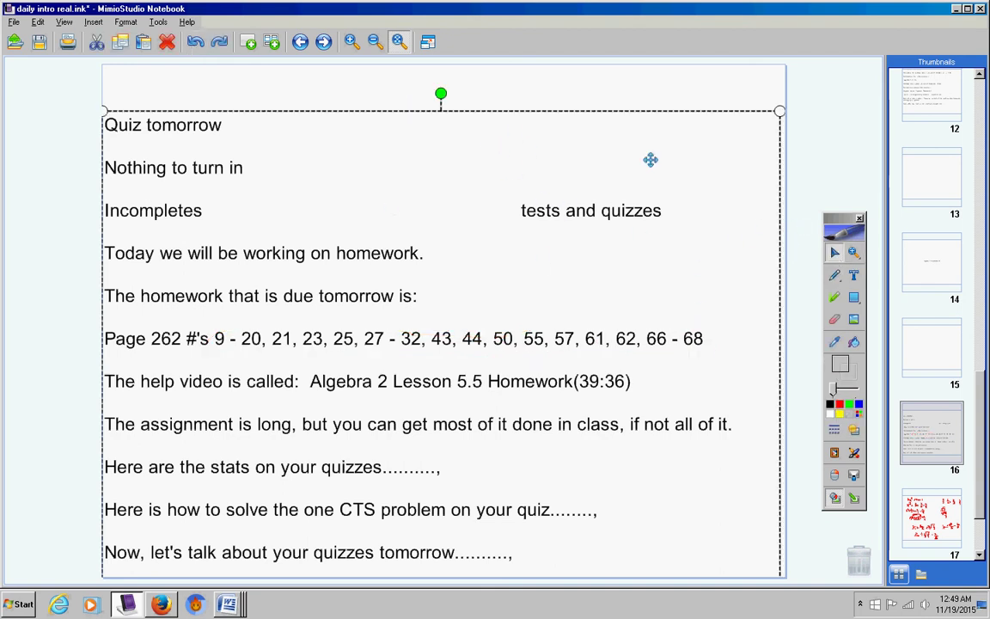
key(Up)
key(Up)
key(Up)
key(Up)
key(Up)
key(Up)
key(Up)
key(Up)
key(Up)
key(Up)
key(Up)
key(Up)
key(Up)
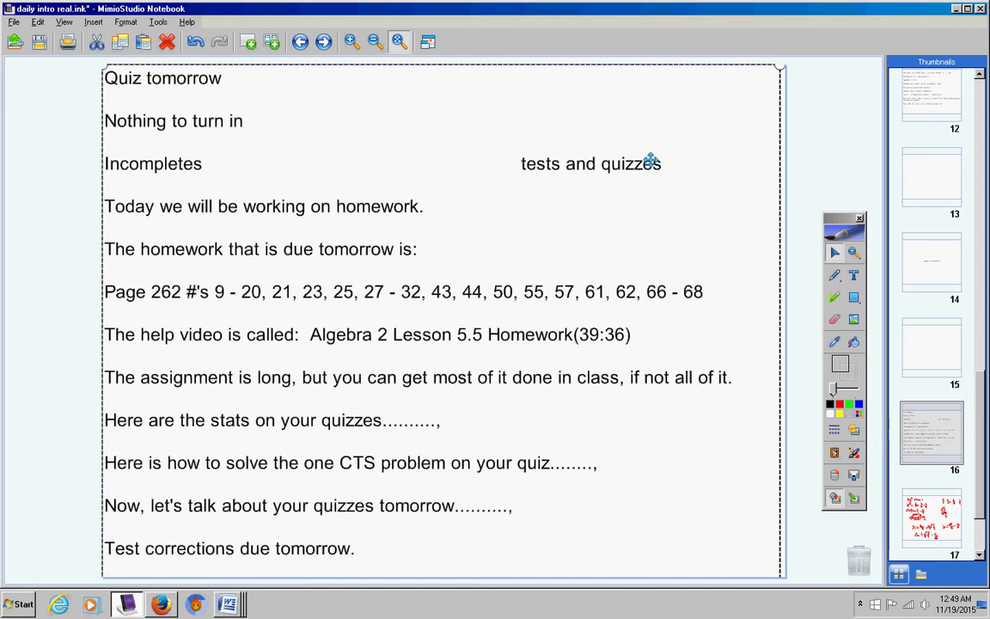
key(Up)
key(Up)
key(Up)
key(Up)
key(Up)
key(Up)
key(Up)
key(Up)
key(Up)
key(Up)
key(Up)
key(Up)
key(Up)
key(Up)
key(Up)
key(Down)
key(Down)
key(Down)
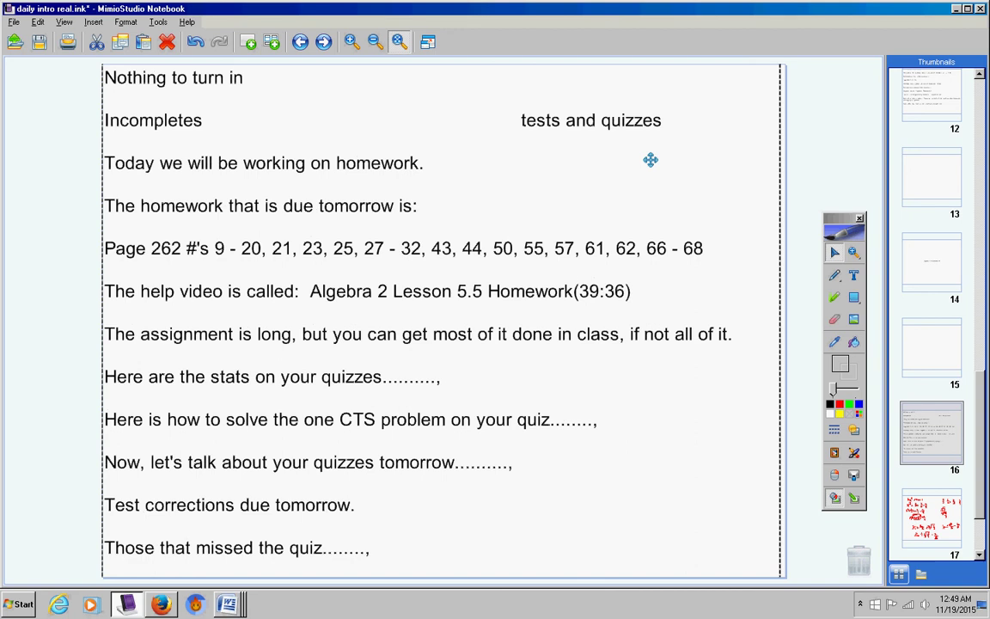
key(Up)
key(Up)
key(Up)
key(Up)
key(Up)
key(Up)
key(Up)
key(Up)
key(Up)
key(Up)
key(Up)
key(Up)
key(Up)
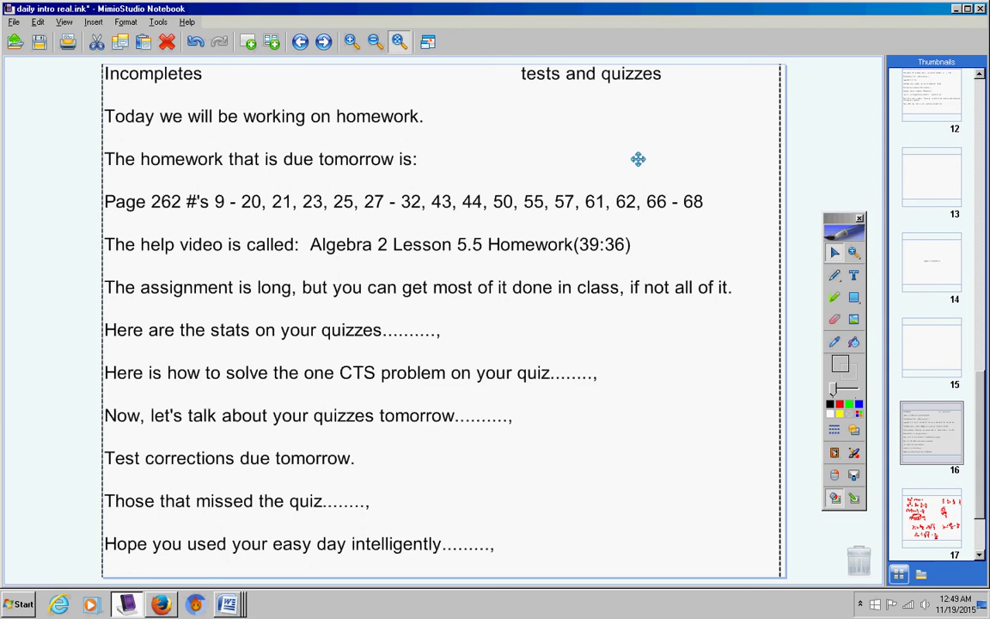
click(227, 604)
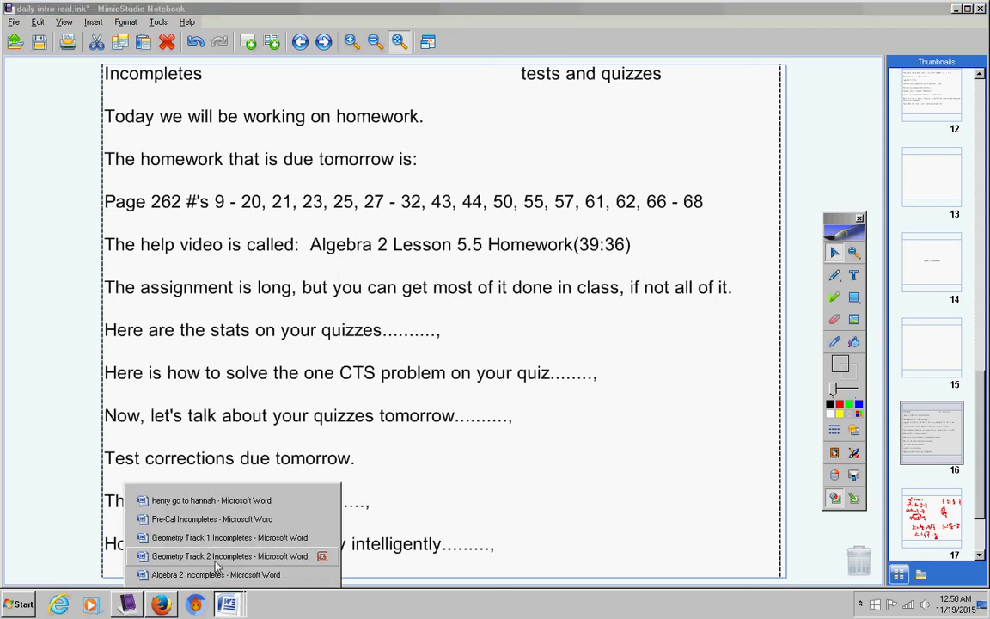
click(213, 574)
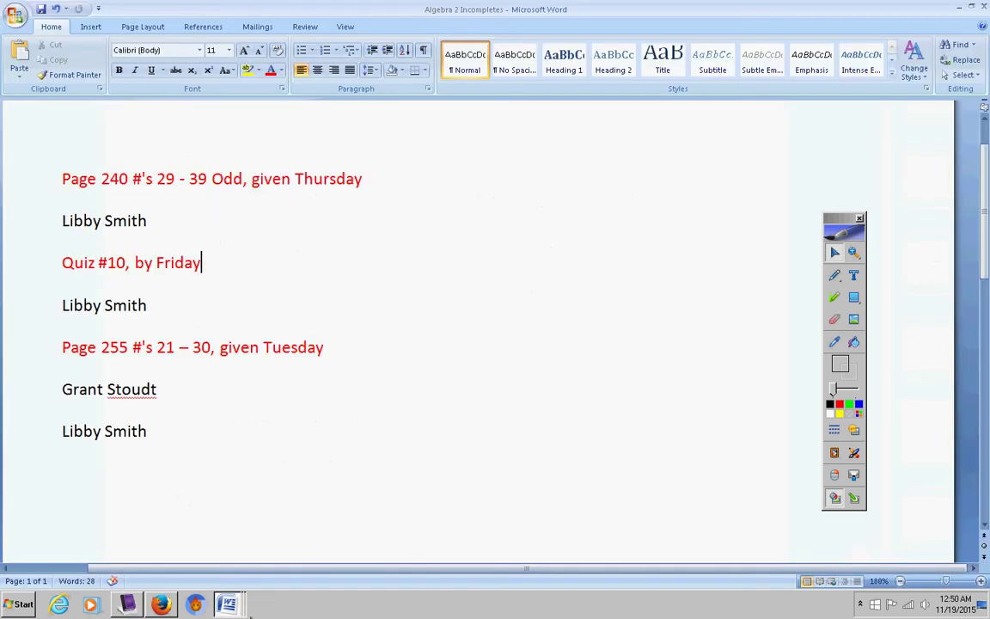
key(alt+Tab)
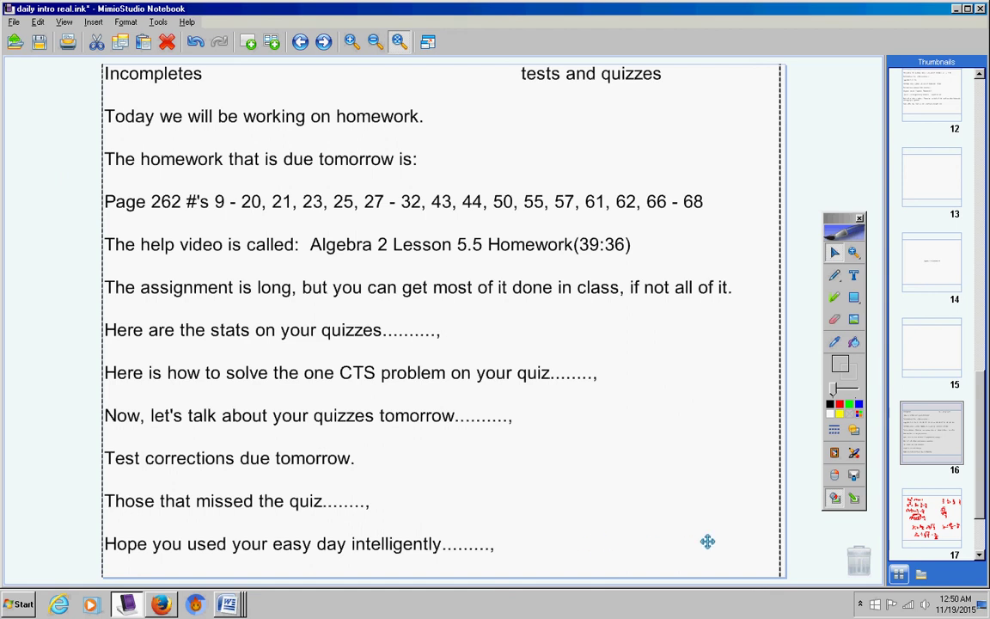
Step: Scroll page 16 down to the closing line 'Have a great day. Contact me if you have any questions.'
scroll(708, 542, down, 1)
scroll(707, 542, down, 1)
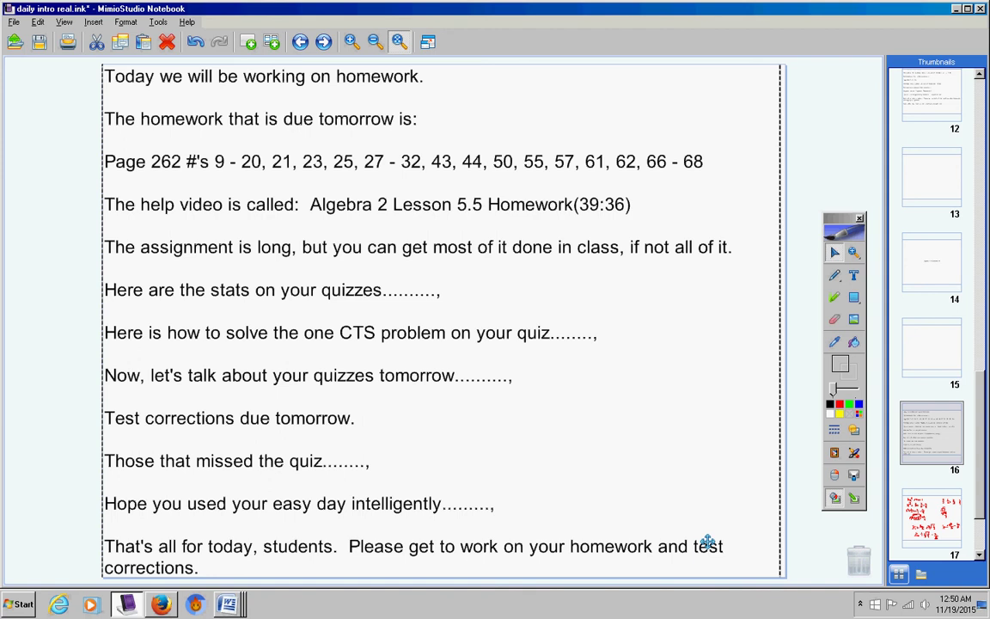
scroll(708, 542, down, 2)
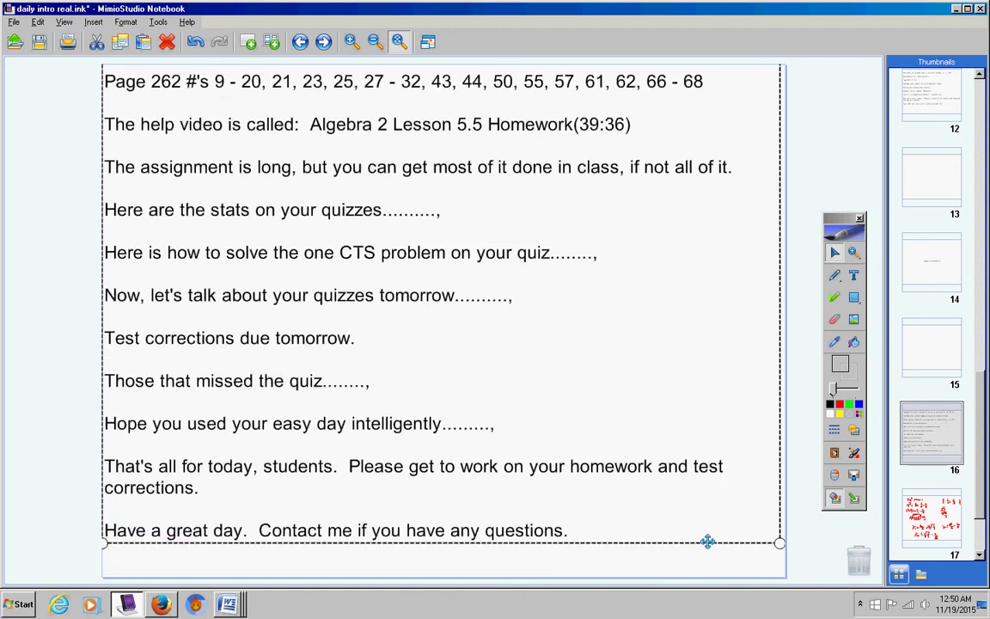
scroll(708, 542, down, 3)
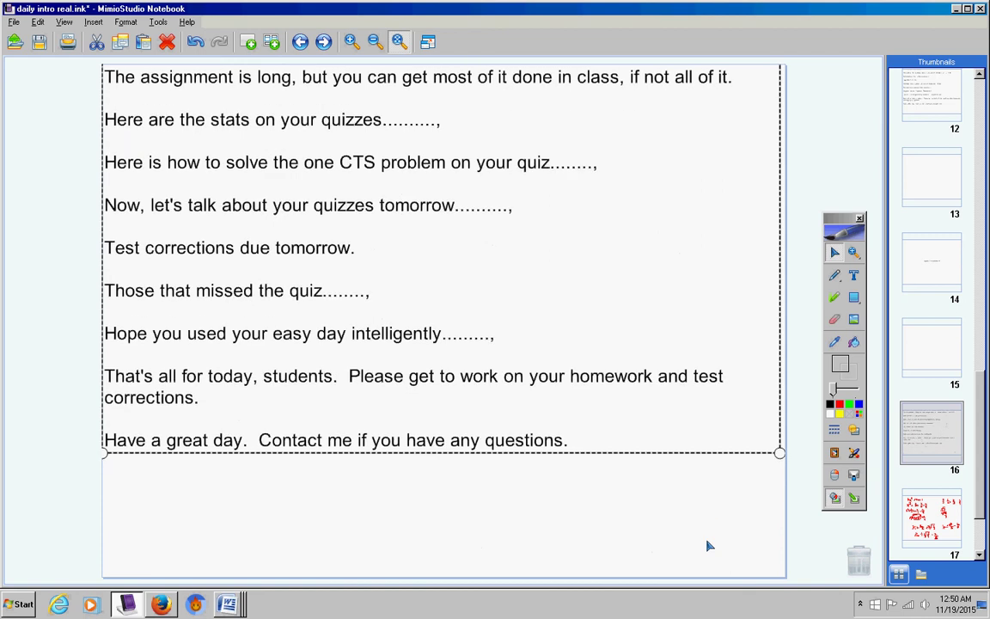